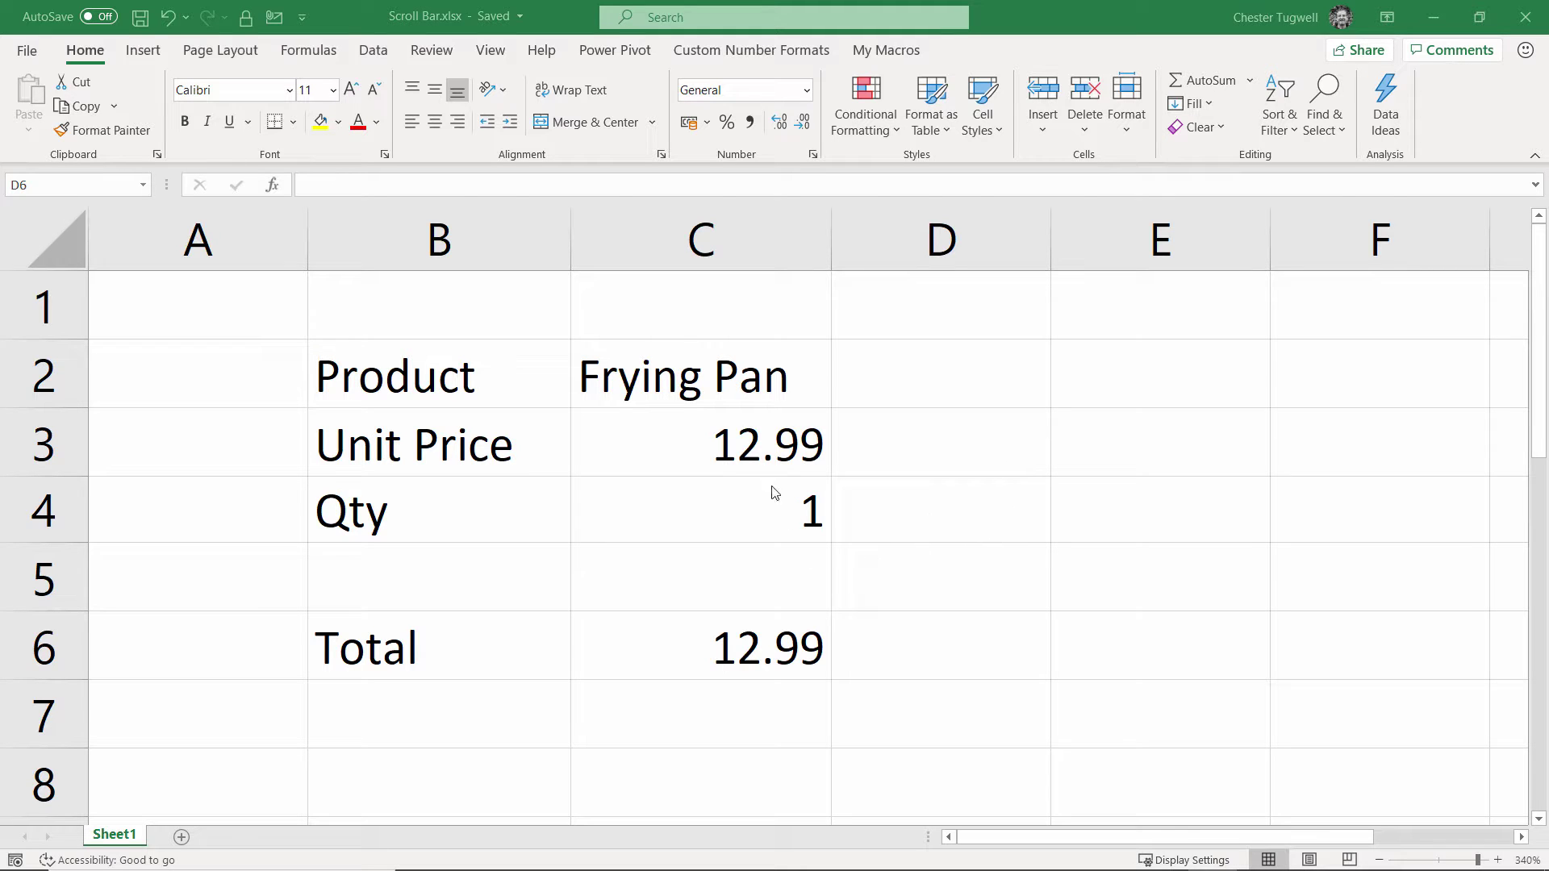
# Enable the Developer tab through Customize the Ribbon and switch to it.
pyautogui.click(798, 519)
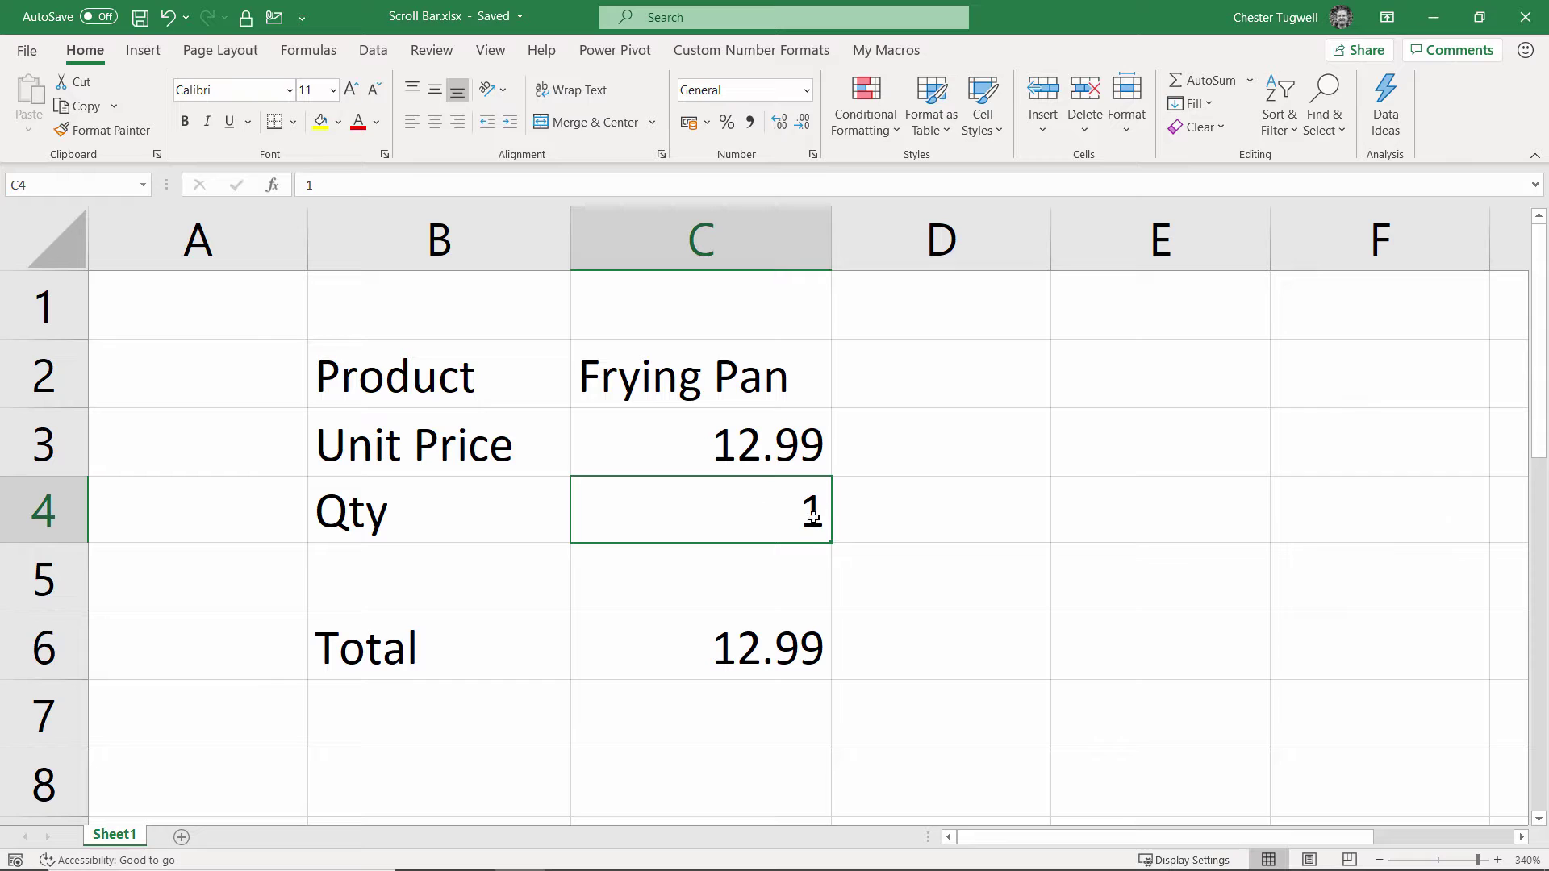
pyautogui.click(968, 519)
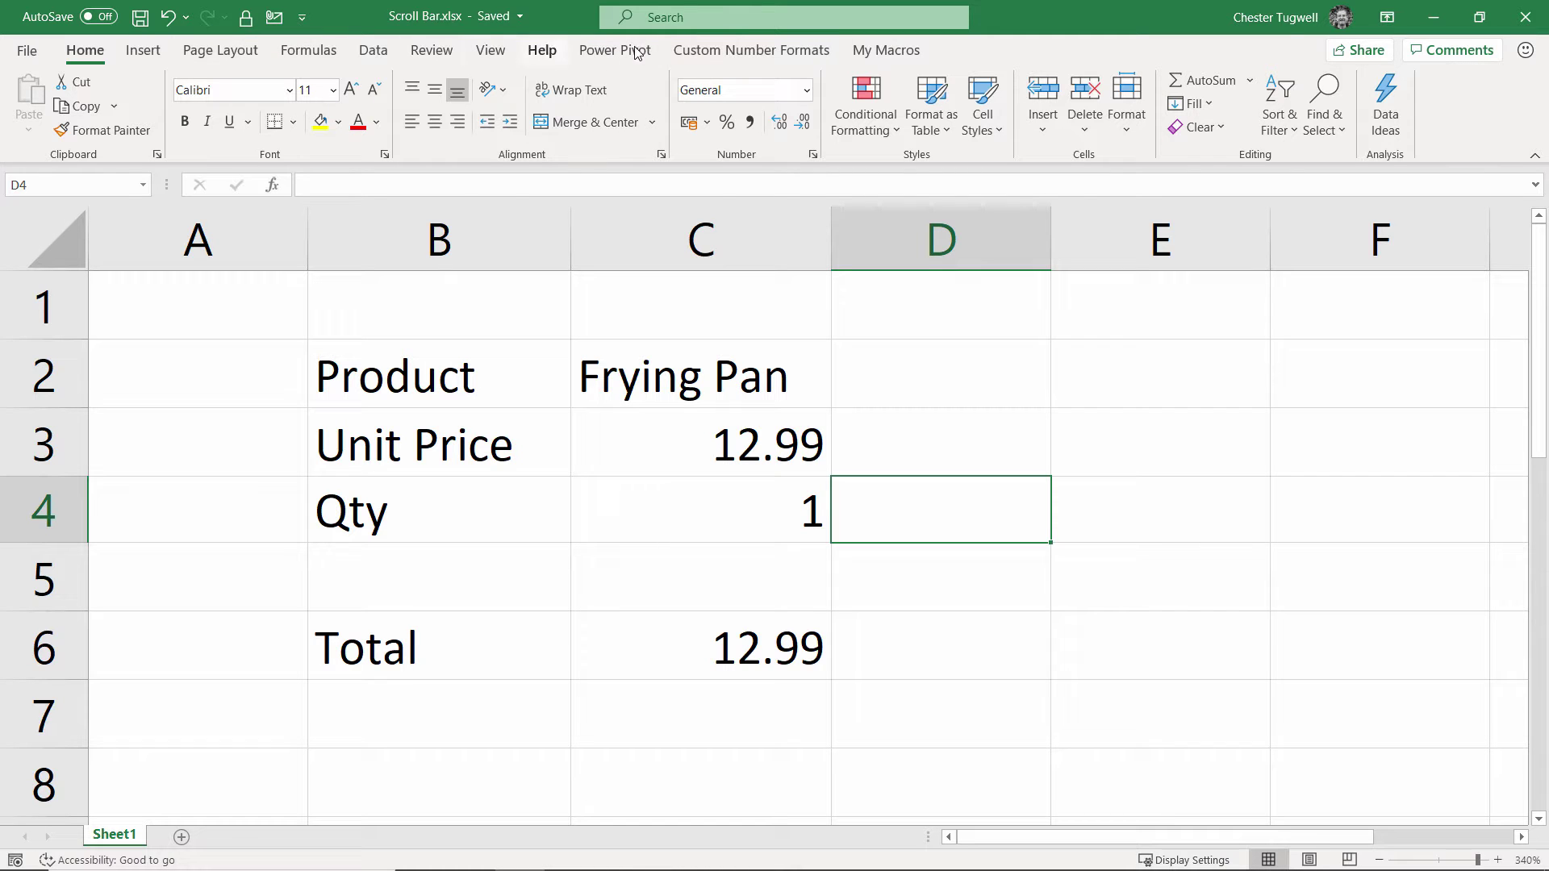
pyautogui.rightClick(494, 51)
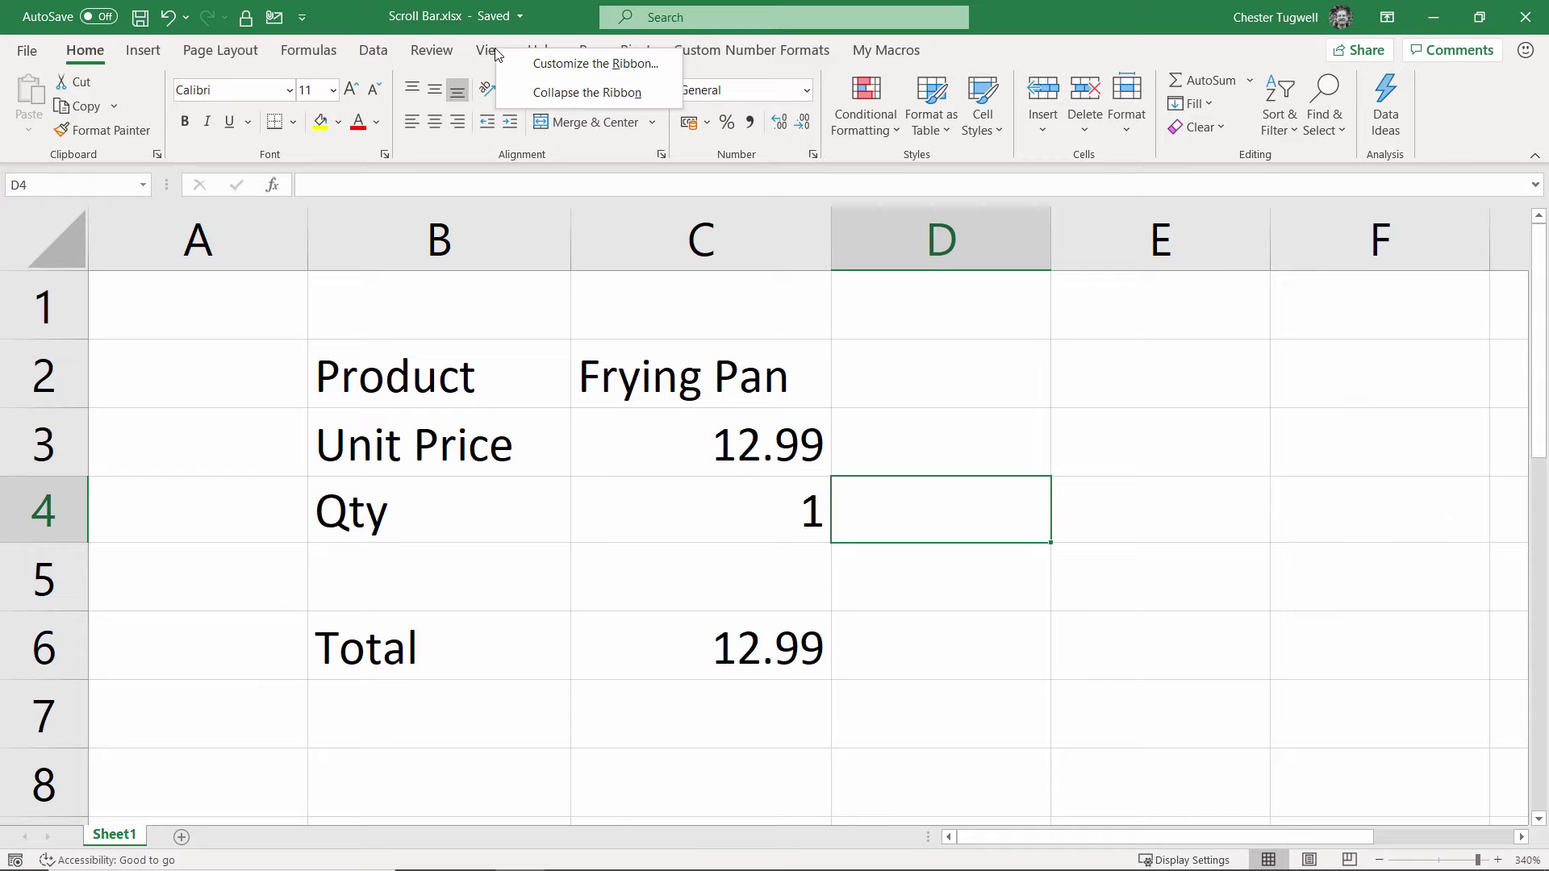
pyautogui.click(541, 66)
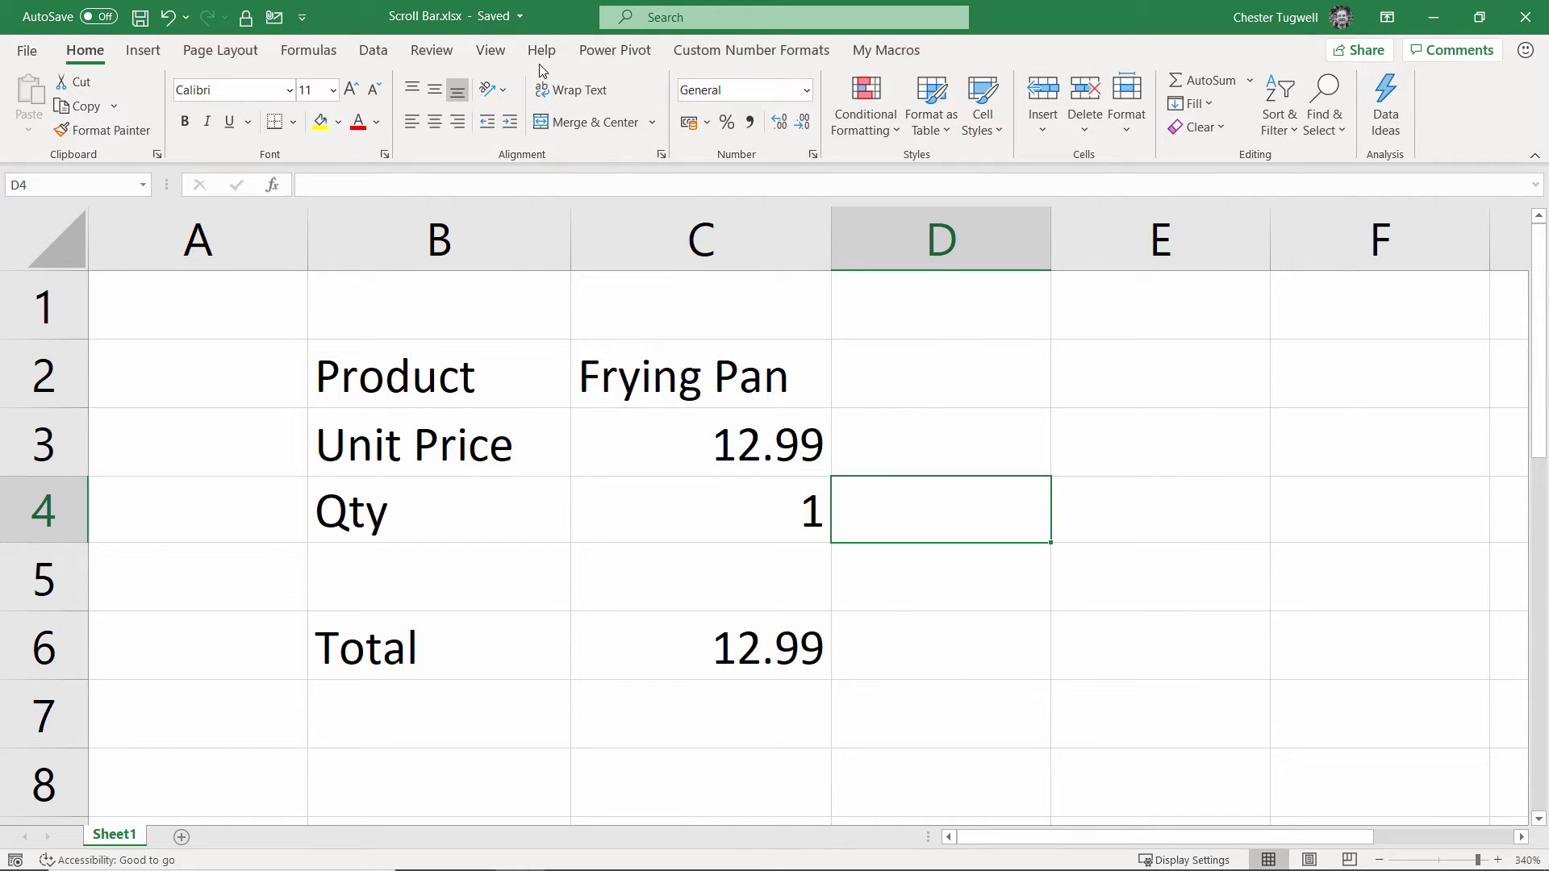
pyautogui.click(907, 546)
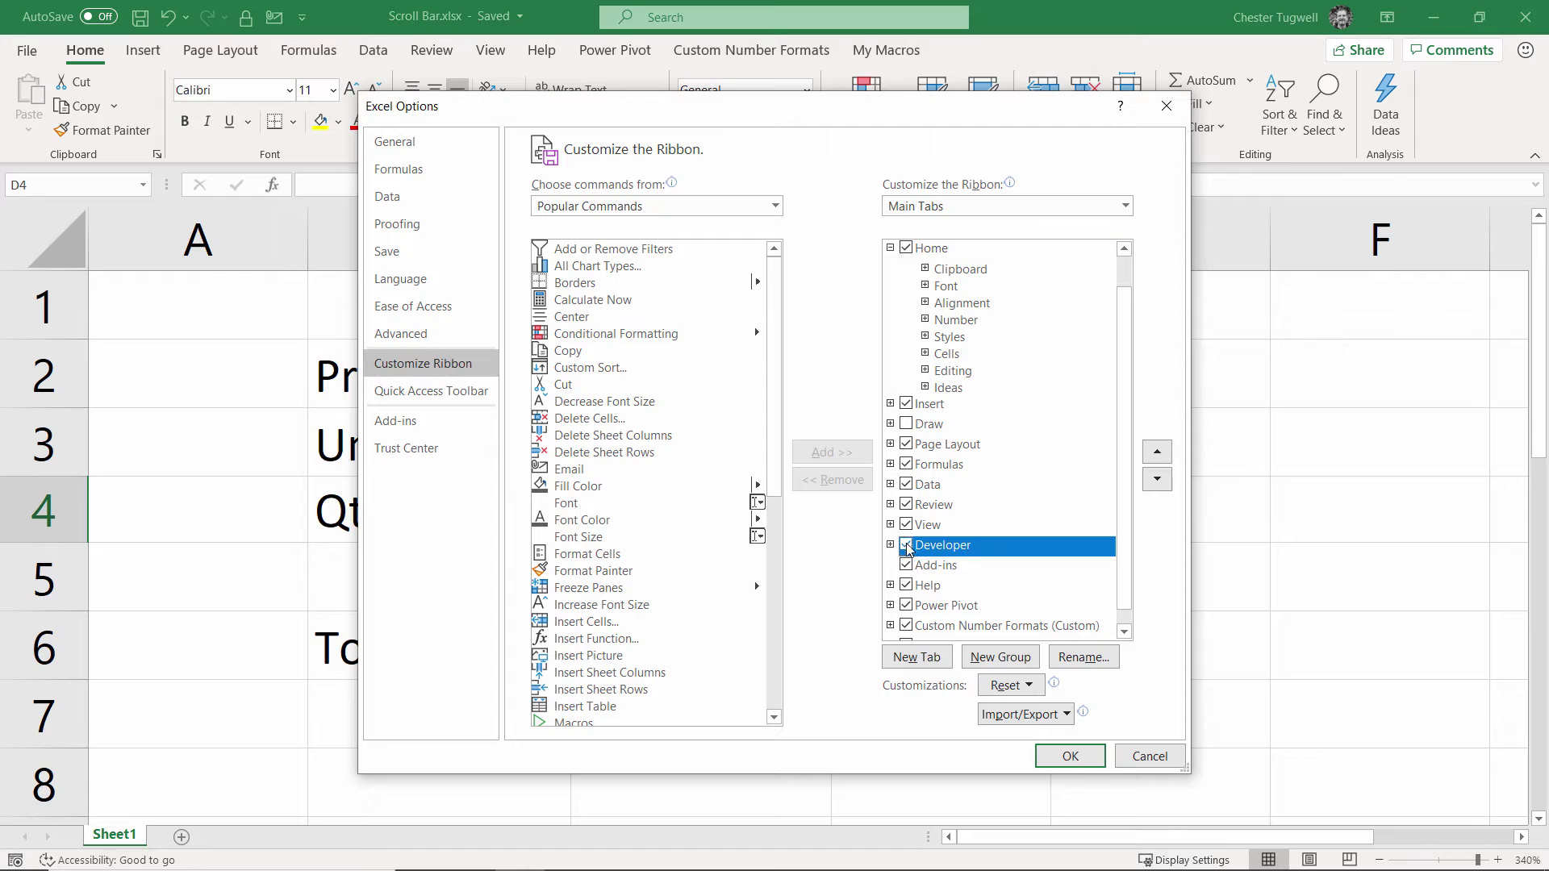
pyautogui.click(1072, 758)
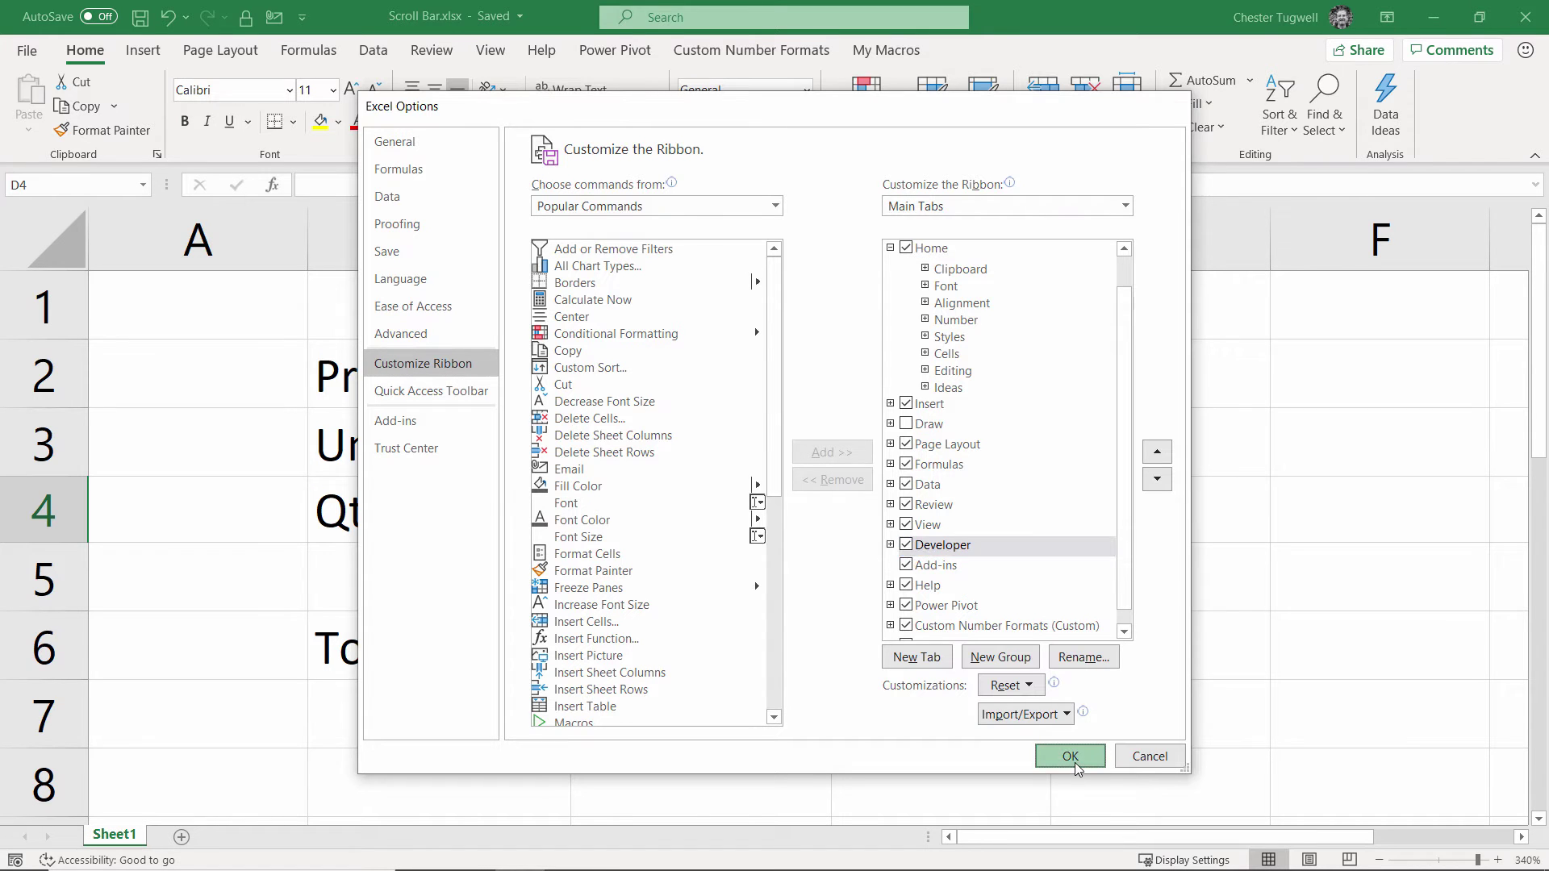
pyautogui.click(540, 53)
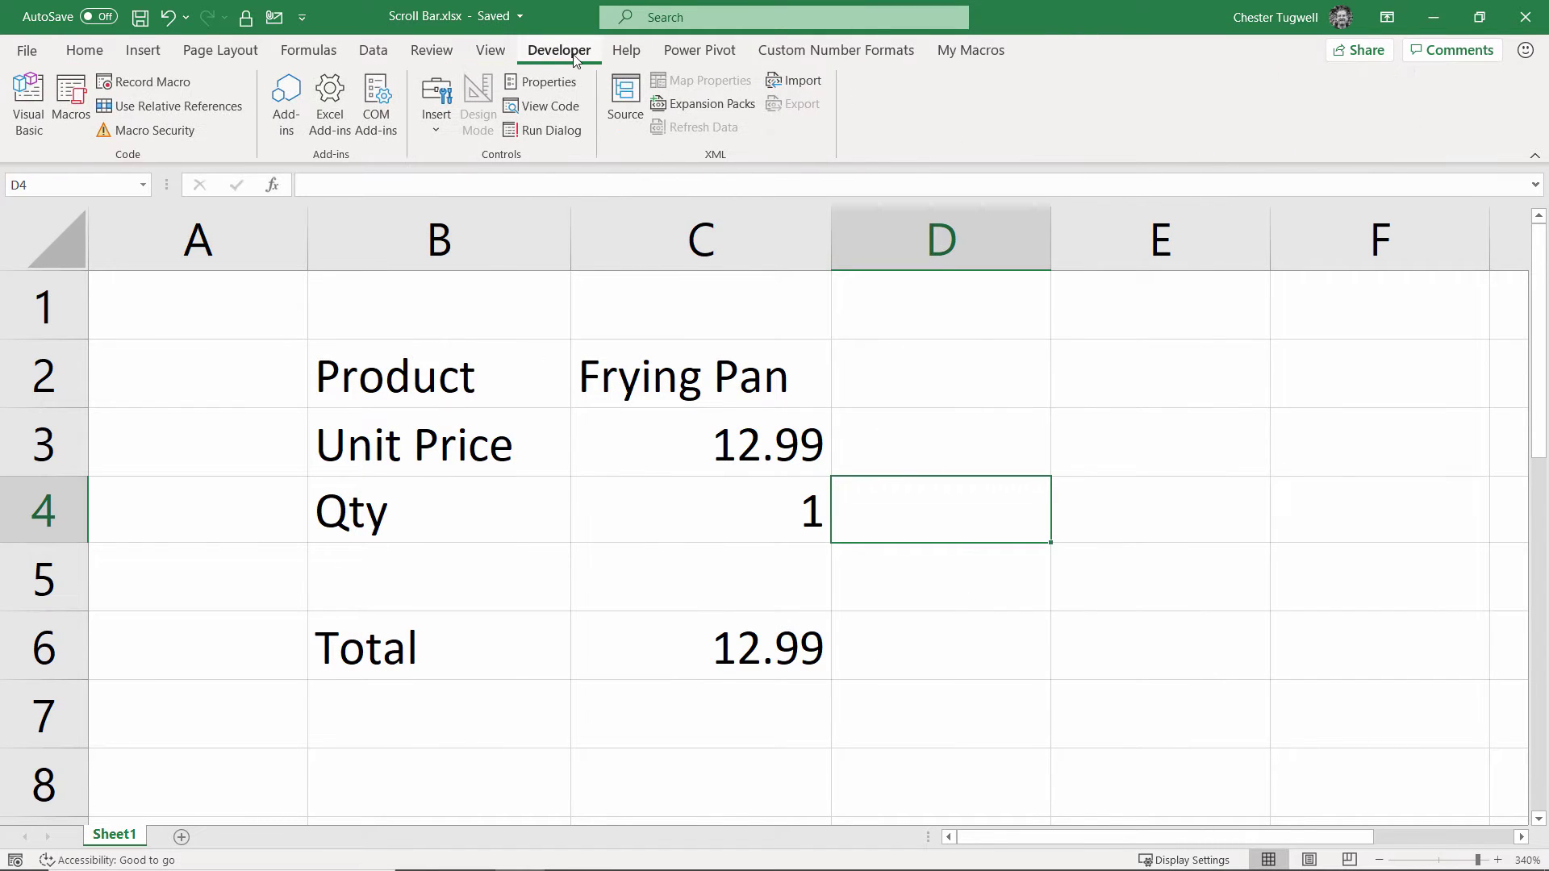
# Insert a Form Controls scroll bar and draw it across cell D4 beside Qty.
pyautogui.click(442, 130)
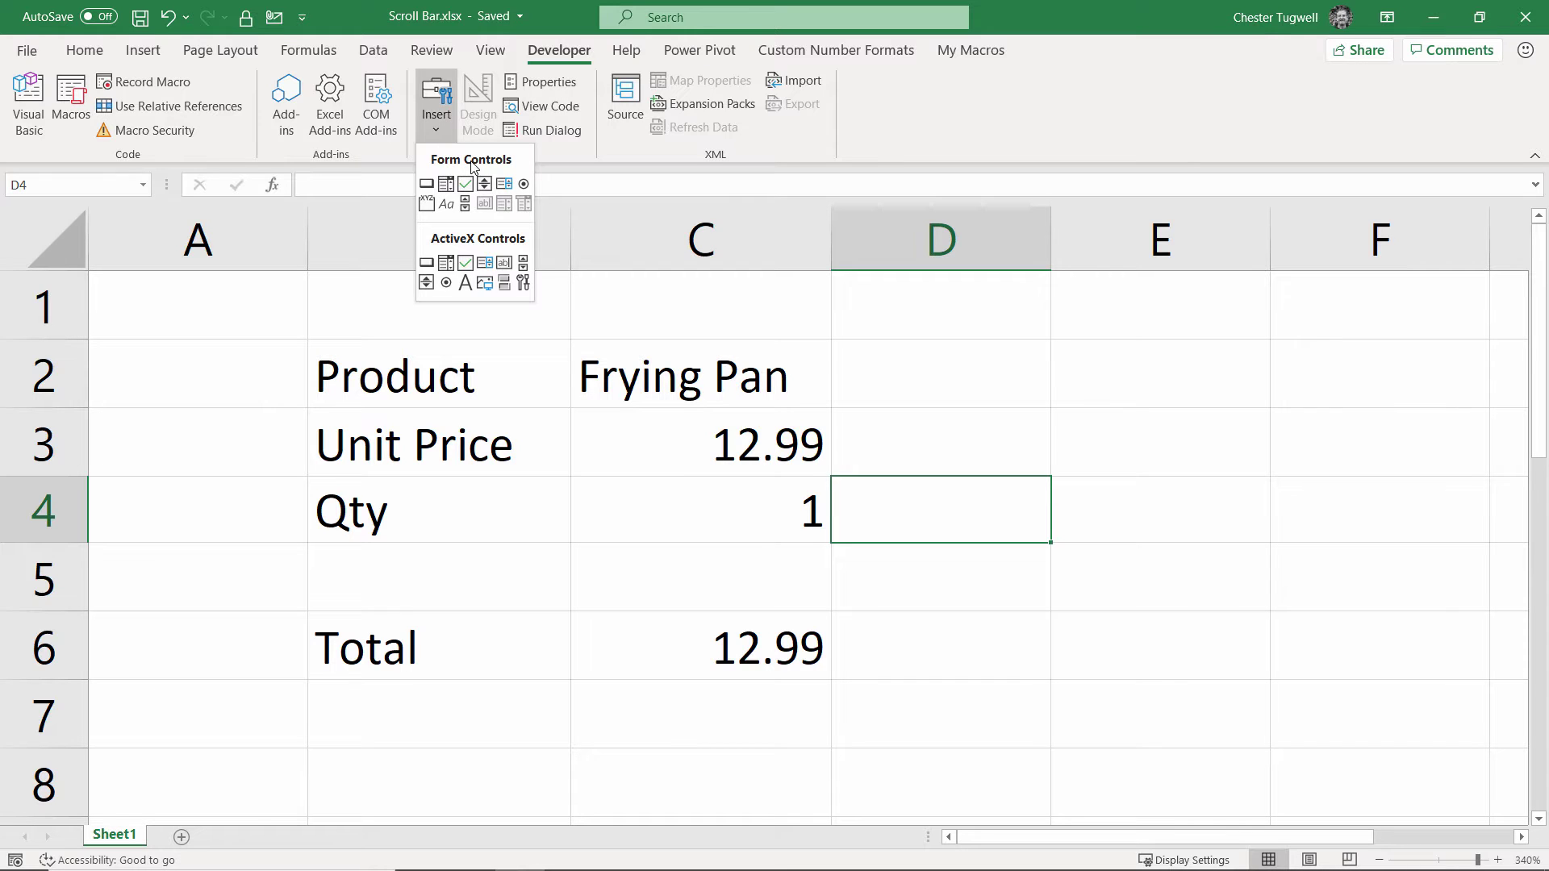
pyautogui.click(466, 206)
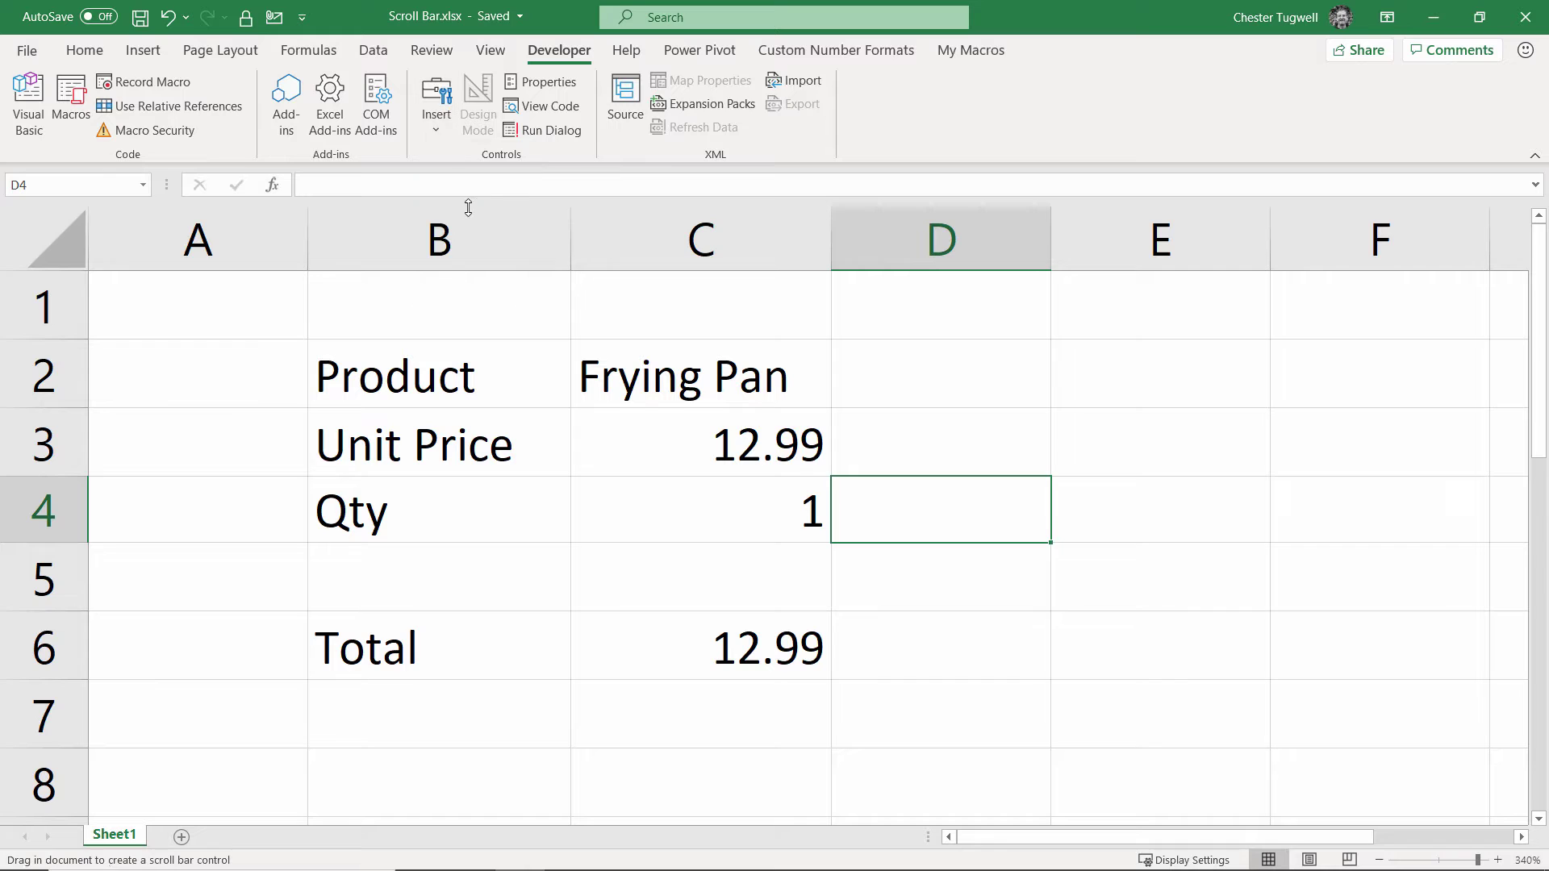
pyautogui.moveTo(853, 488); pyautogui.dragTo(915, 491)
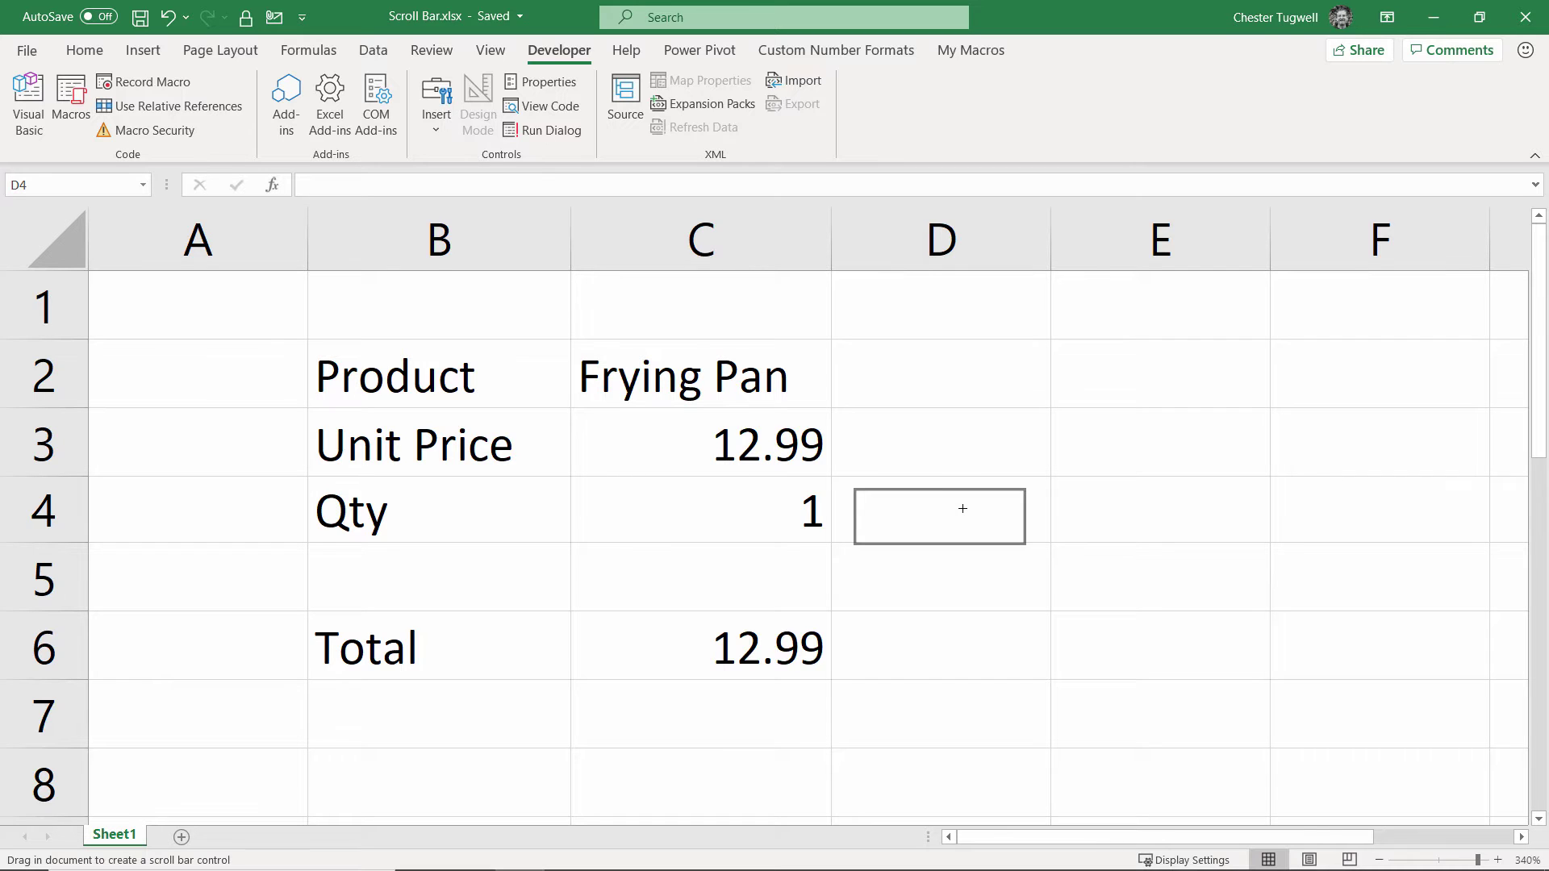
pyautogui.moveTo(963, 508); pyautogui.dragTo(962, 508)
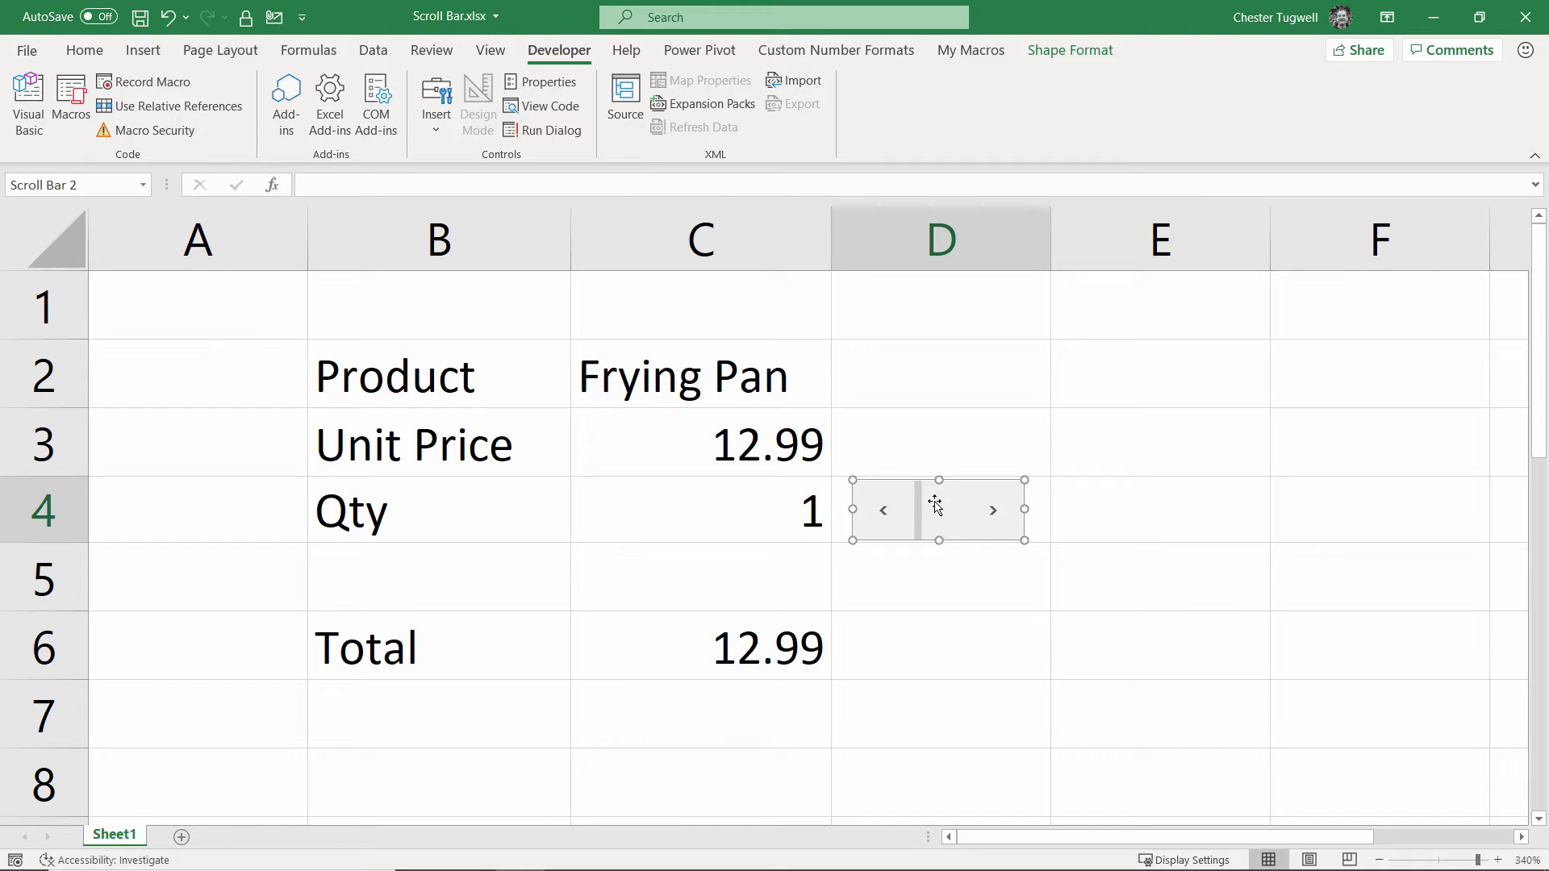
pyautogui.moveTo(1027, 507); pyautogui.dragTo(1046, 508)
pyautogui.moveTo(847, 507); pyautogui.dragTo(843, 509)
# Deselect the scroll bar and nudge it twice to test it.
pyautogui.click(933, 602)
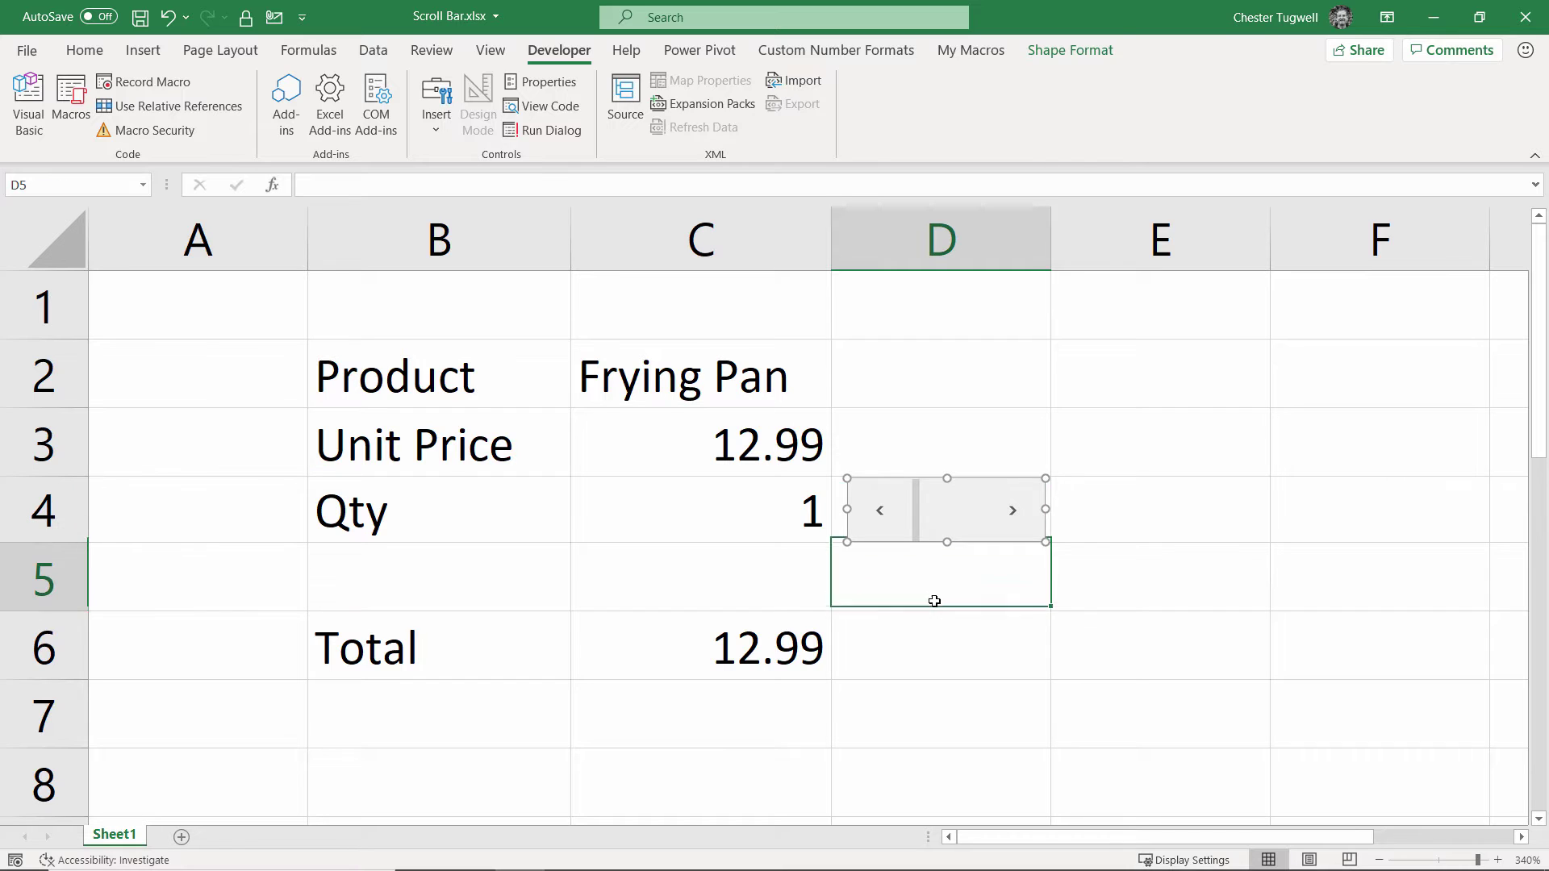
pyautogui.click(972, 506)
pyautogui.click(972, 506)
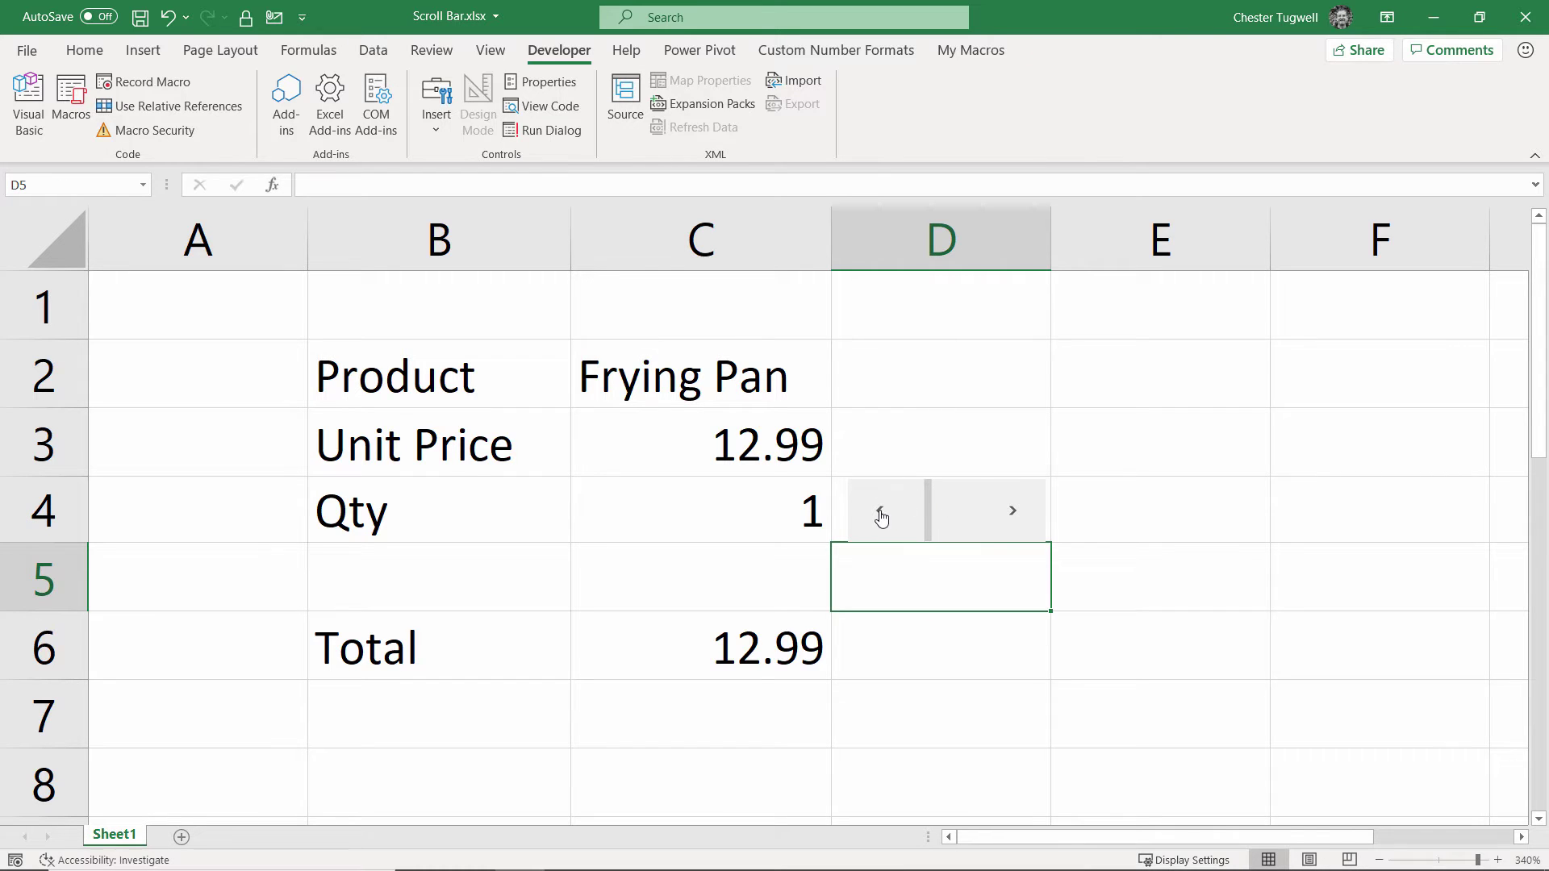
# Select the scroll bar and drag its sizing handles so it fits inside cell D4.
pyautogui.rightClick(969, 506)
pyautogui.press('Escape')
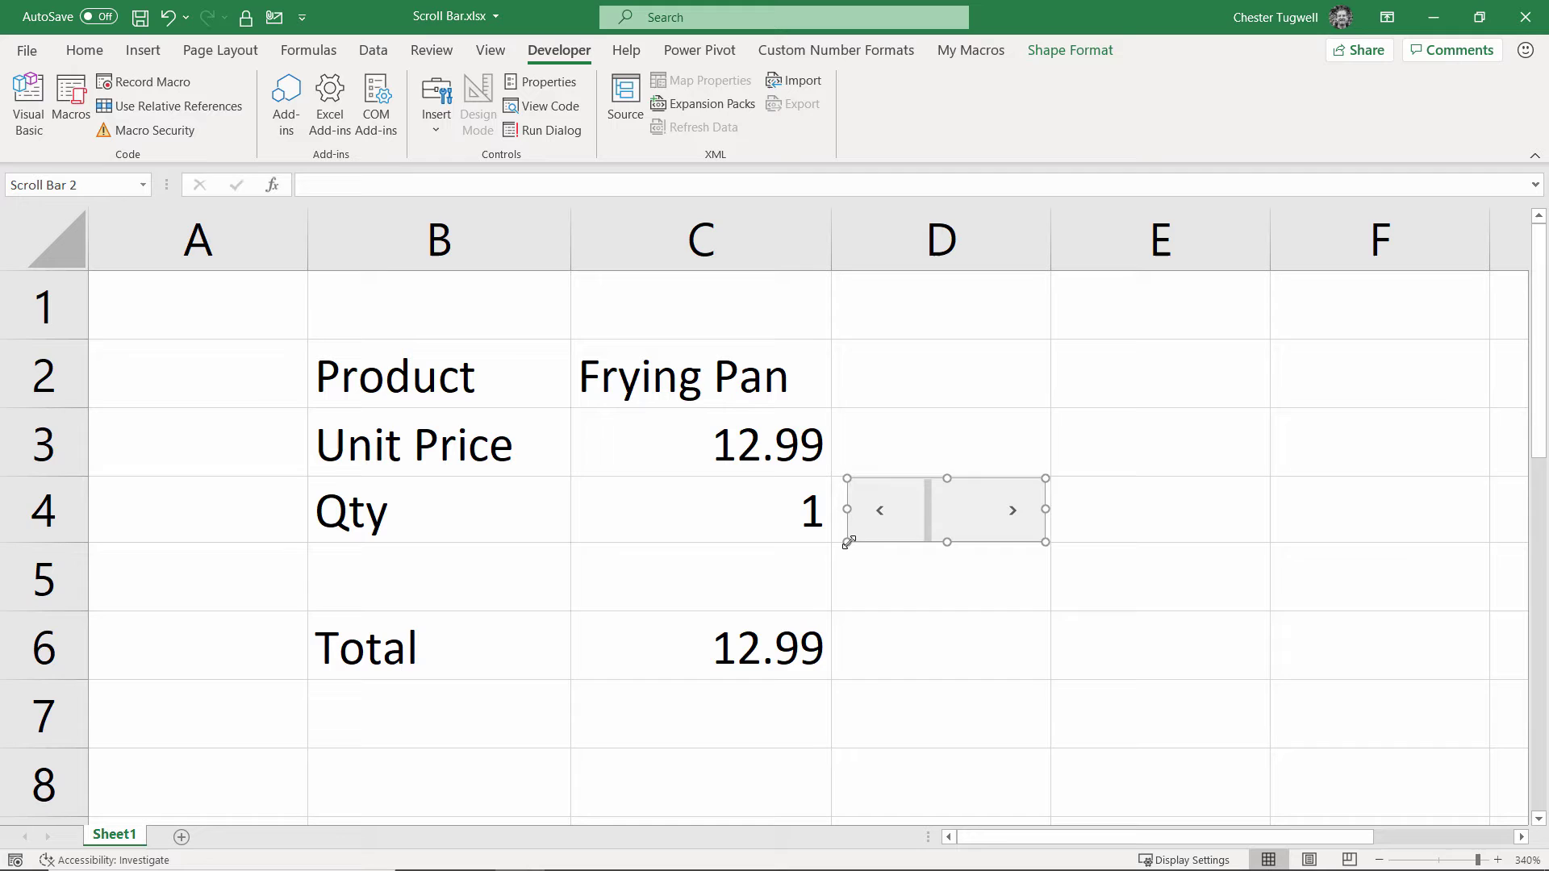
pyautogui.moveTo(849, 537); pyautogui.dragTo(845, 532)
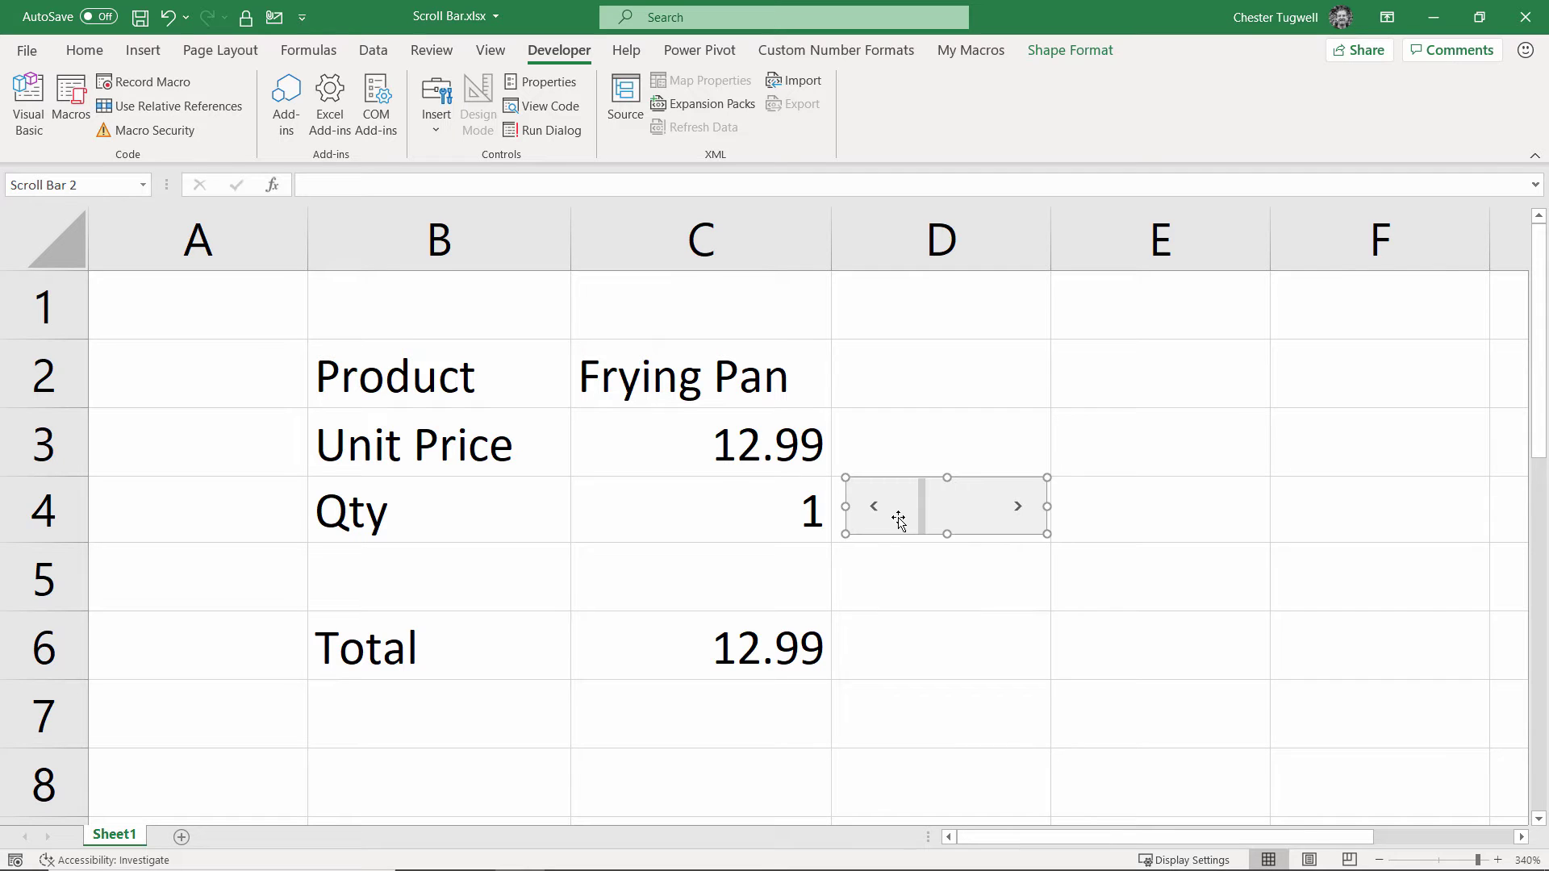
pyautogui.moveTo(947, 483); pyautogui.dragTo(950, 494)
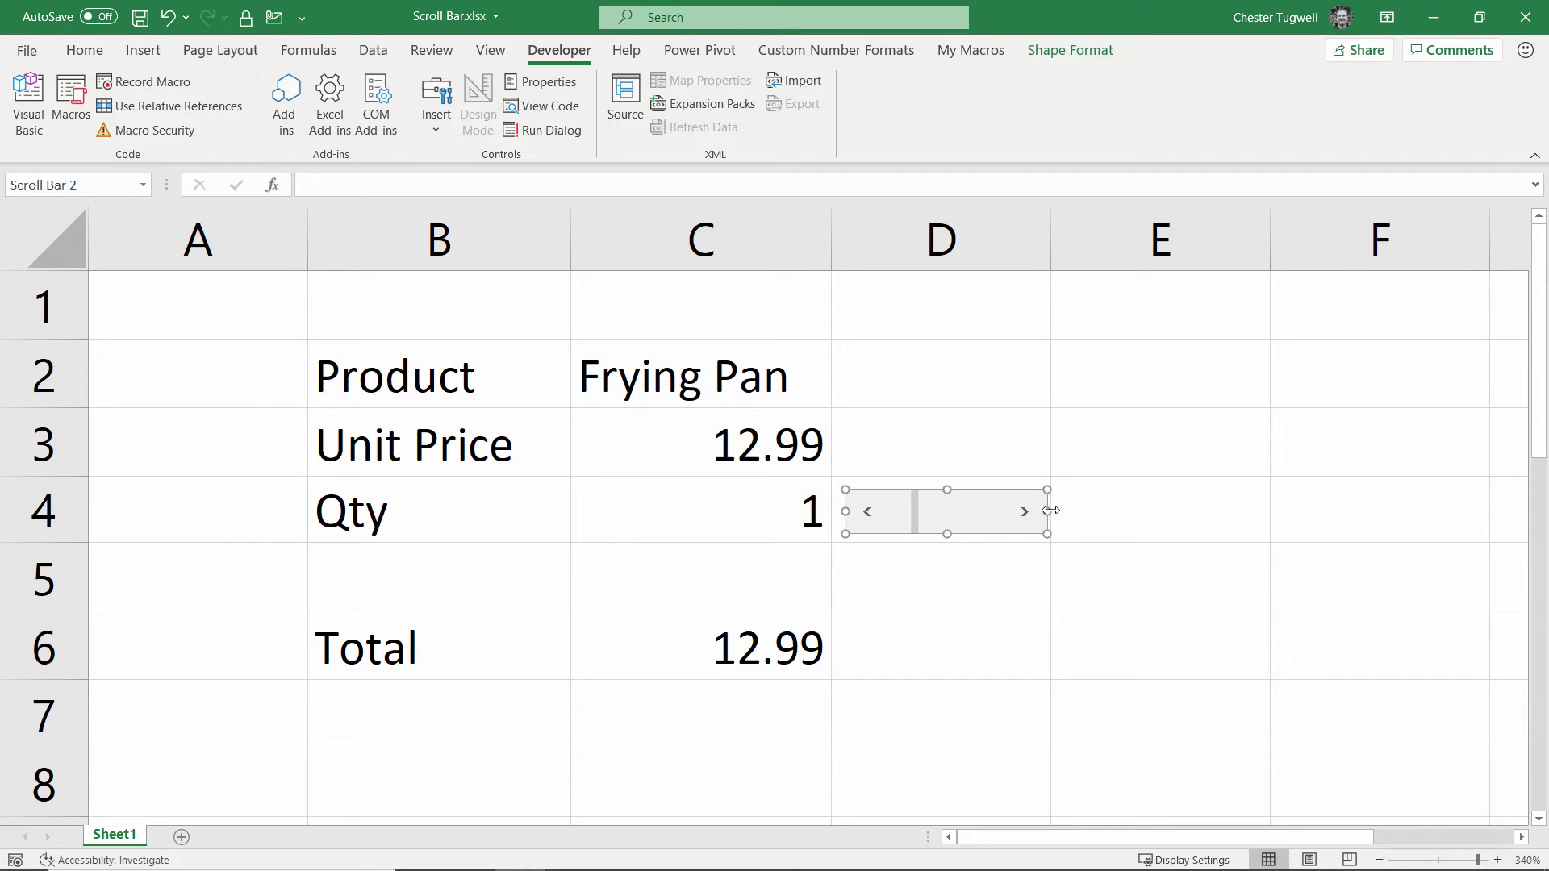
pyautogui.moveTo(1046, 511); pyautogui.dragTo(1046, 511)
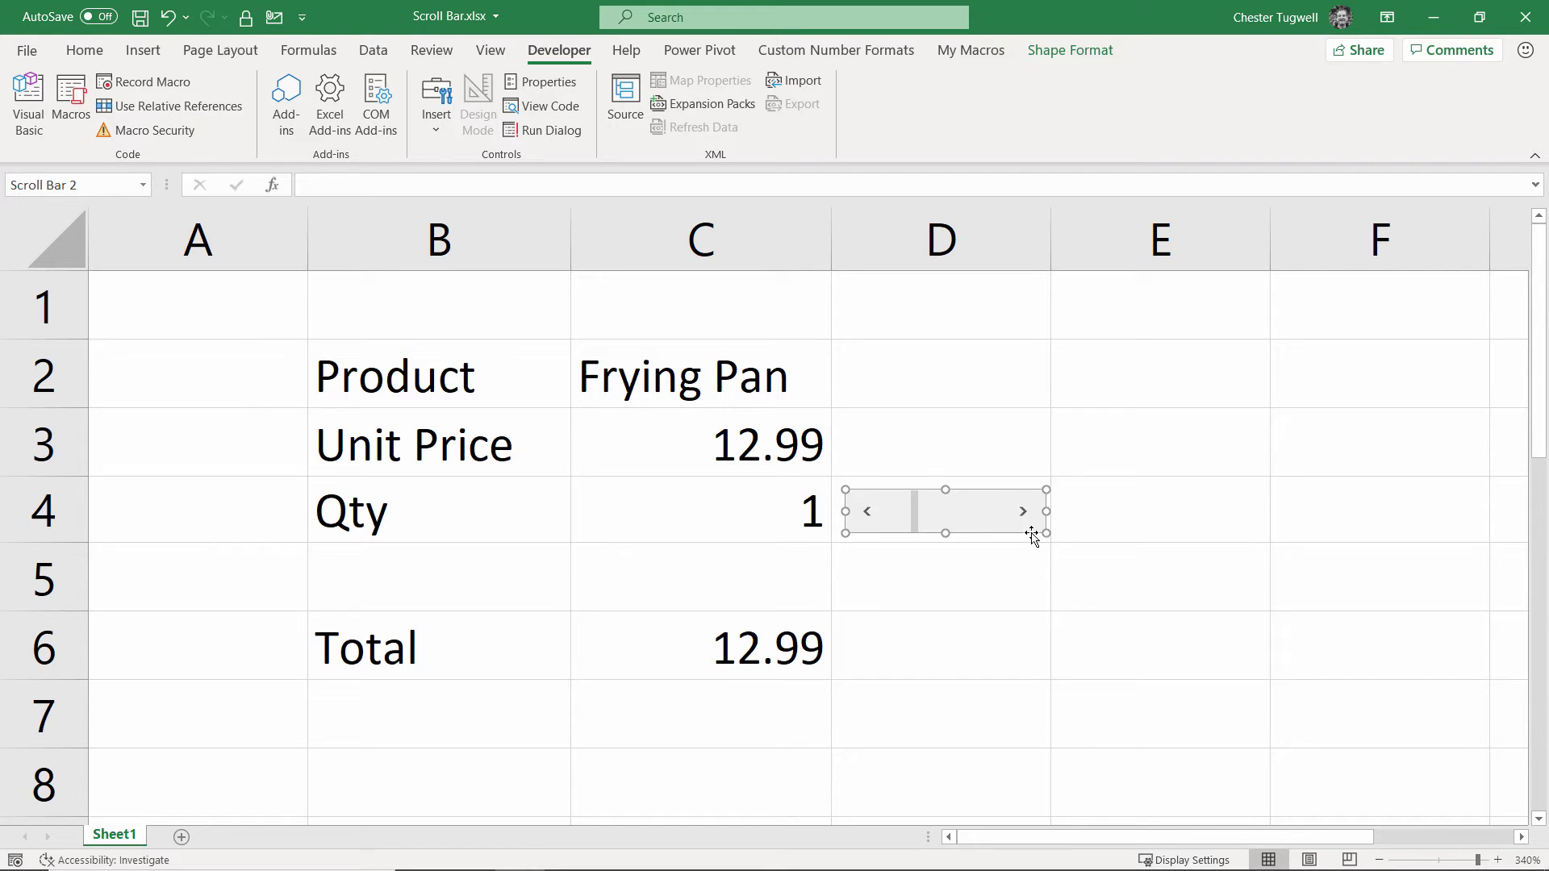
pyautogui.press('Escape')
pyautogui.keyDown('ctrl'); pyautogui.click(934, 512); pyautogui.keyUp('ctrl')
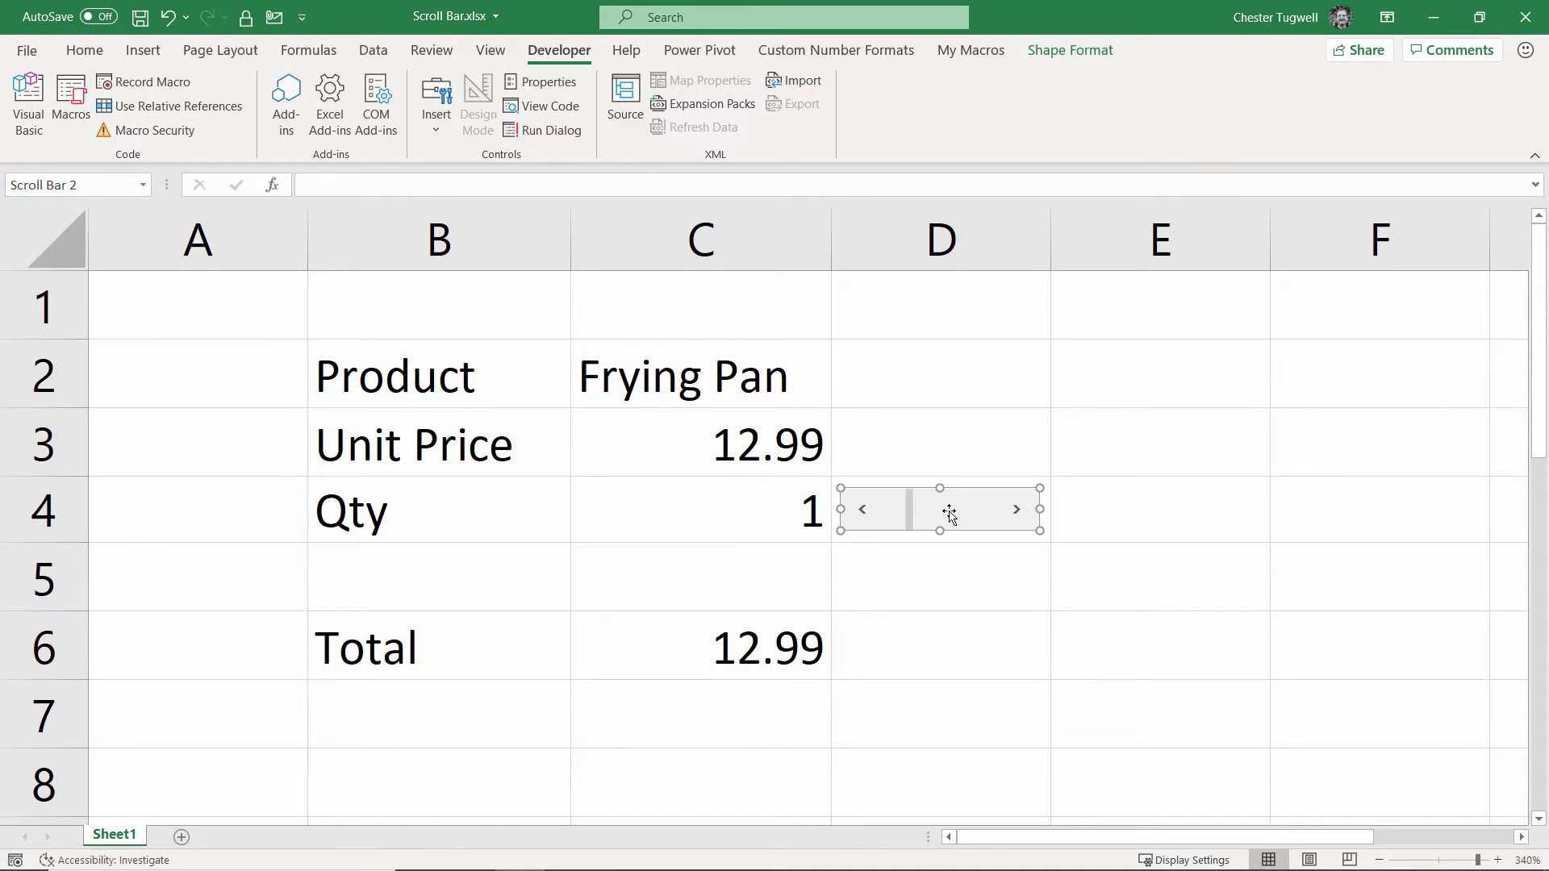
# In the scroll bar's Format Control settings, set Minimum value 1 and Maximum value 50.
pyautogui.rightClick(951, 511)
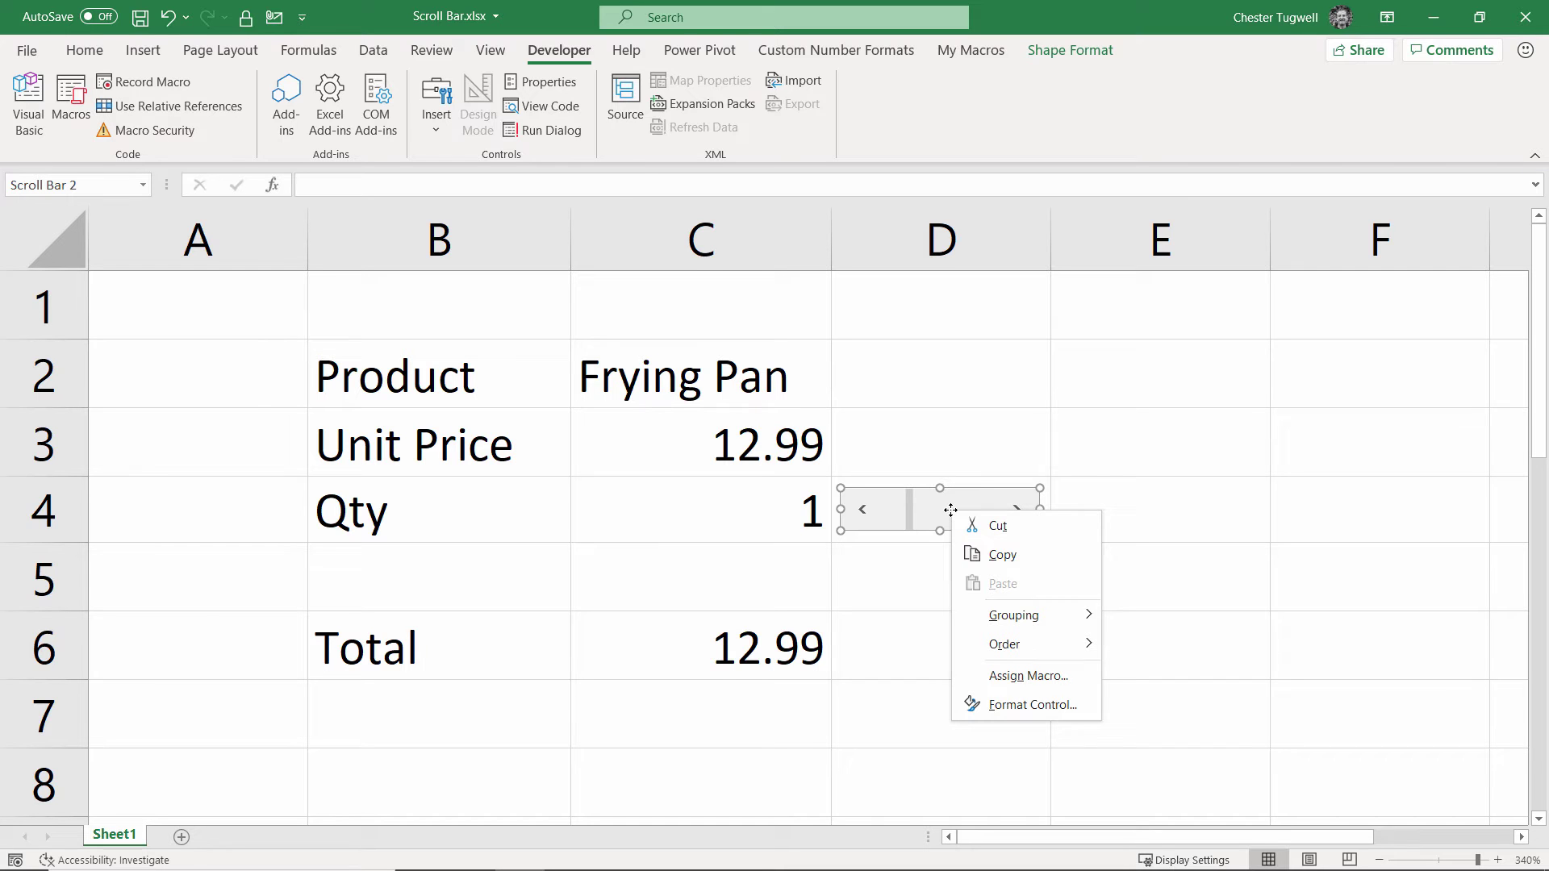
pyautogui.click(1027, 701)
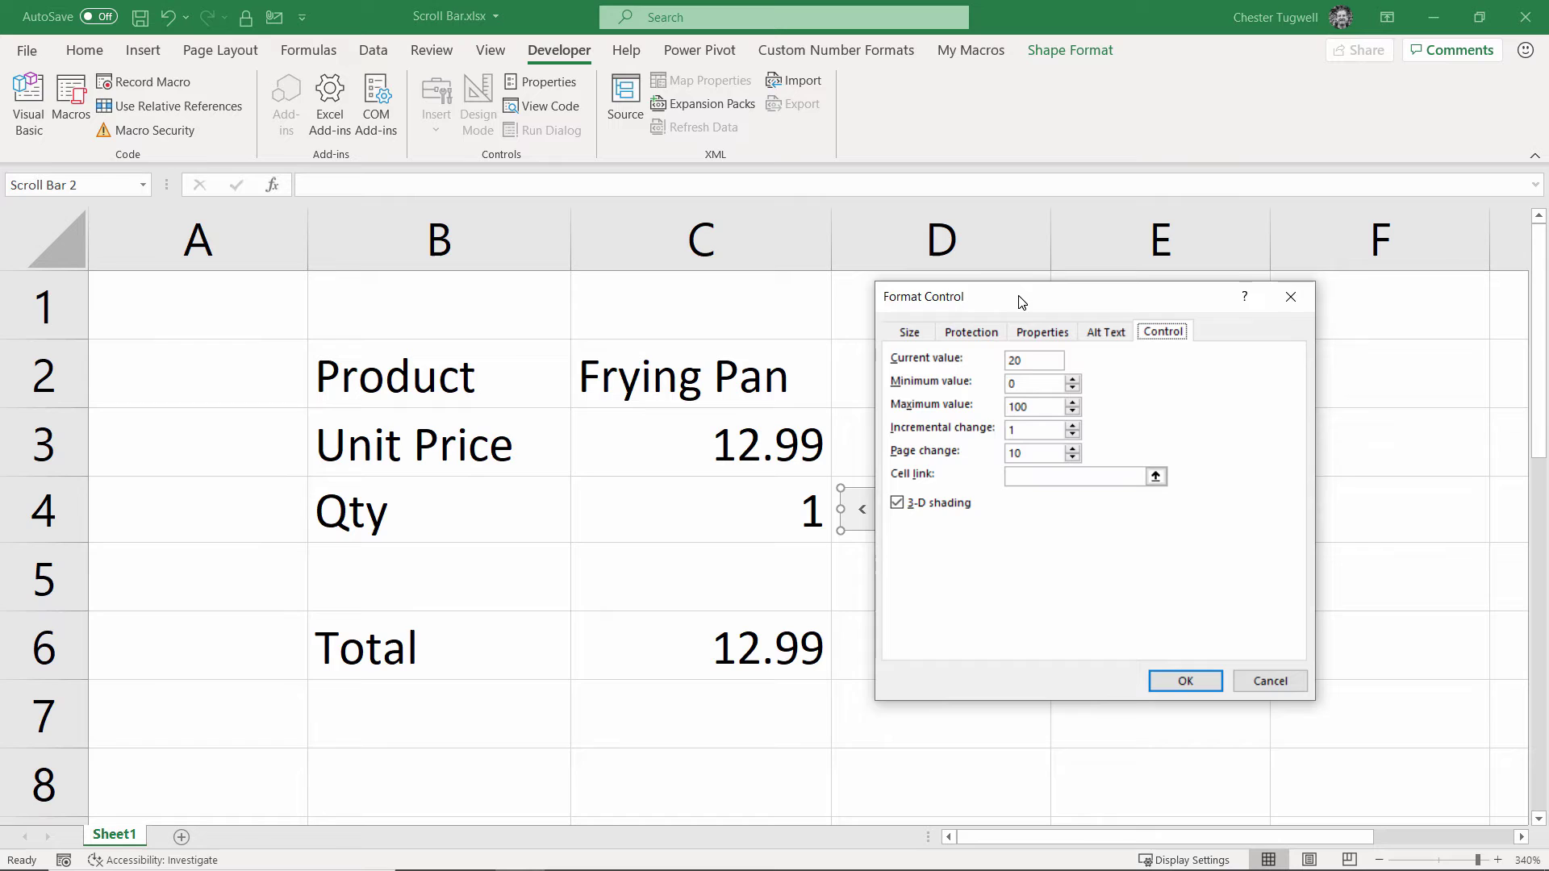
pyautogui.moveTo(1085, 320)
pyautogui.mouseDown()
pyautogui.moveTo(1021, 297)
pyautogui.moveTo(1094, 330)
pyautogui.moveTo(1076, 324)
pyautogui.mouseUp()
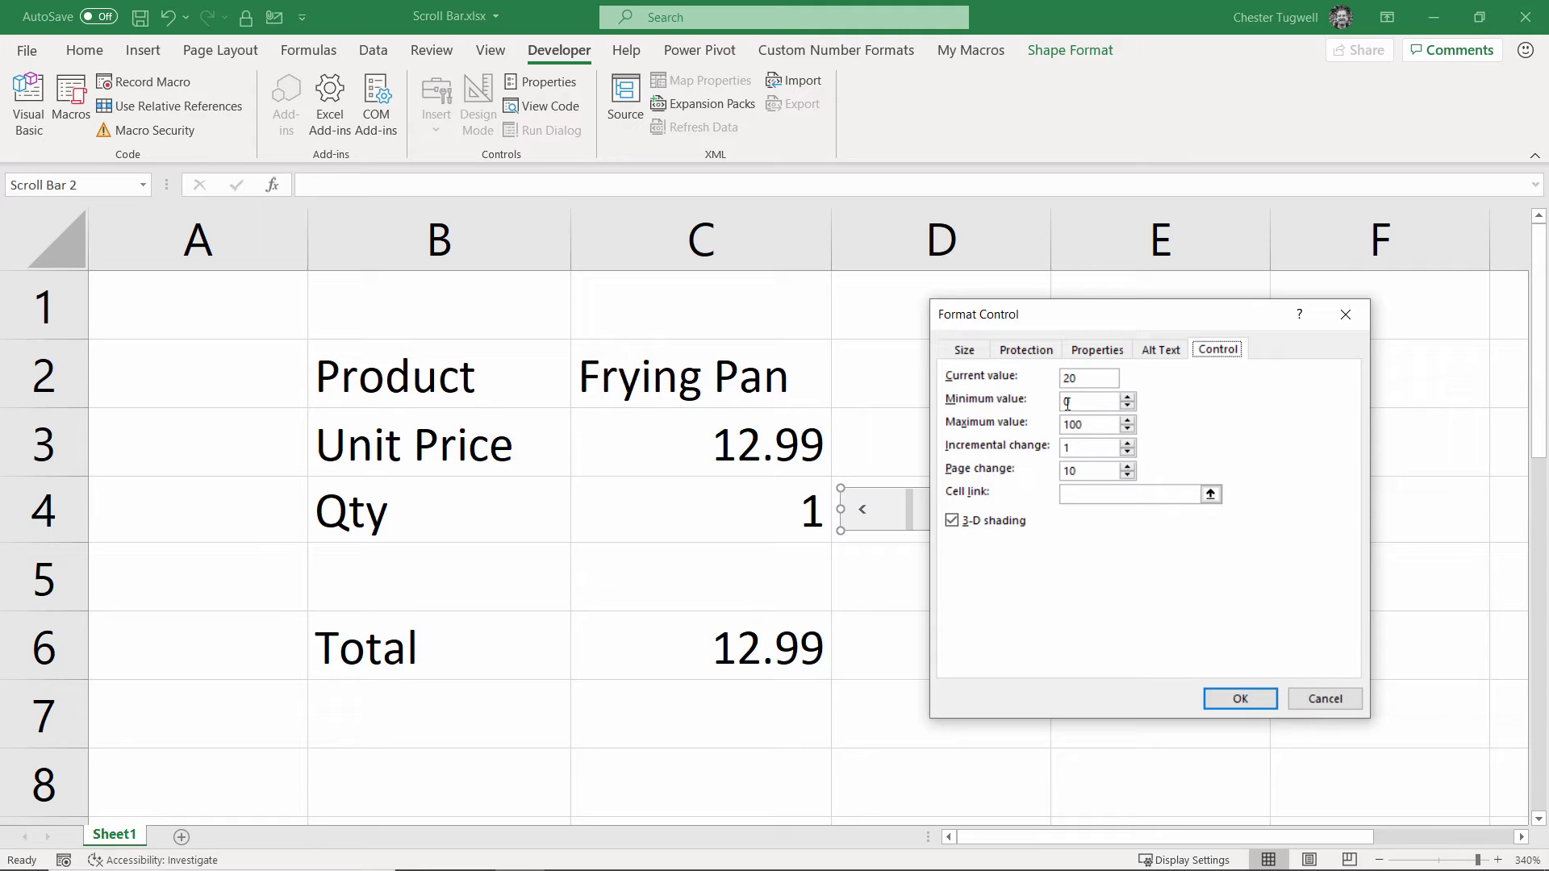
pyautogui.click(1074, 401)
pyautogui.moveTo(1080, 402); pyautogui.dragTo(1045, 395)
pyautogui.write('1')
pyautogui.moveTo(1091, 434); pyautogui.dragTo(1049, 429)
pyautogui.write('50')
pyautogui.moveTo(1101, 324); pyautogui.dragTo(1309, 325)
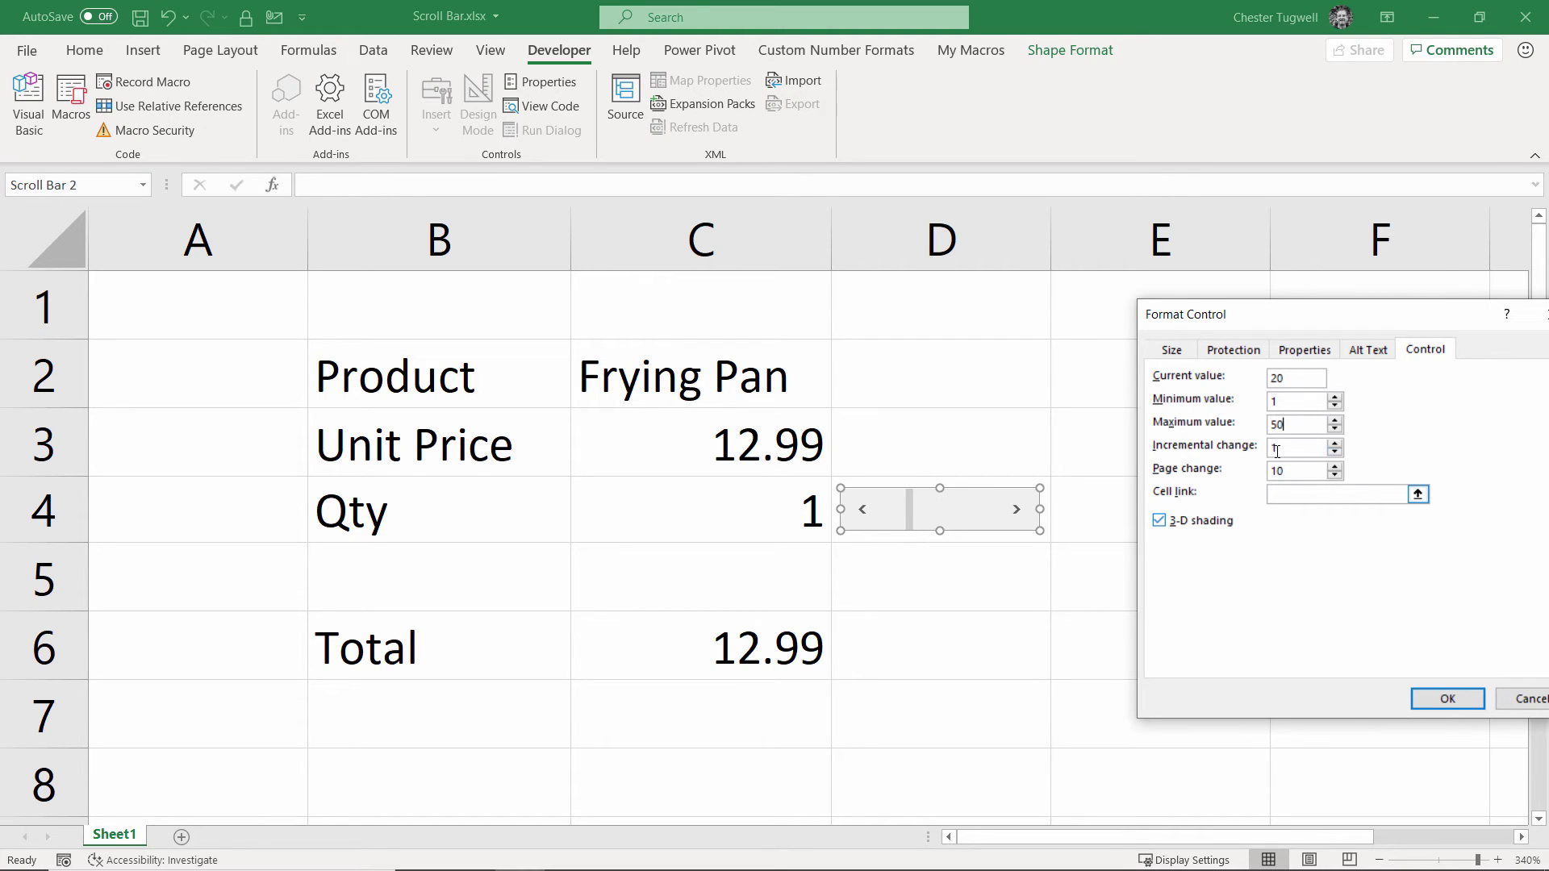
# Set page change to 5, link the scroll bar to cell C4, and confirm.
pyautogui.press('Tab')
pyautogui.press('Tab')
pyautogui.write('5')
pyautogui.click(1295, 495)
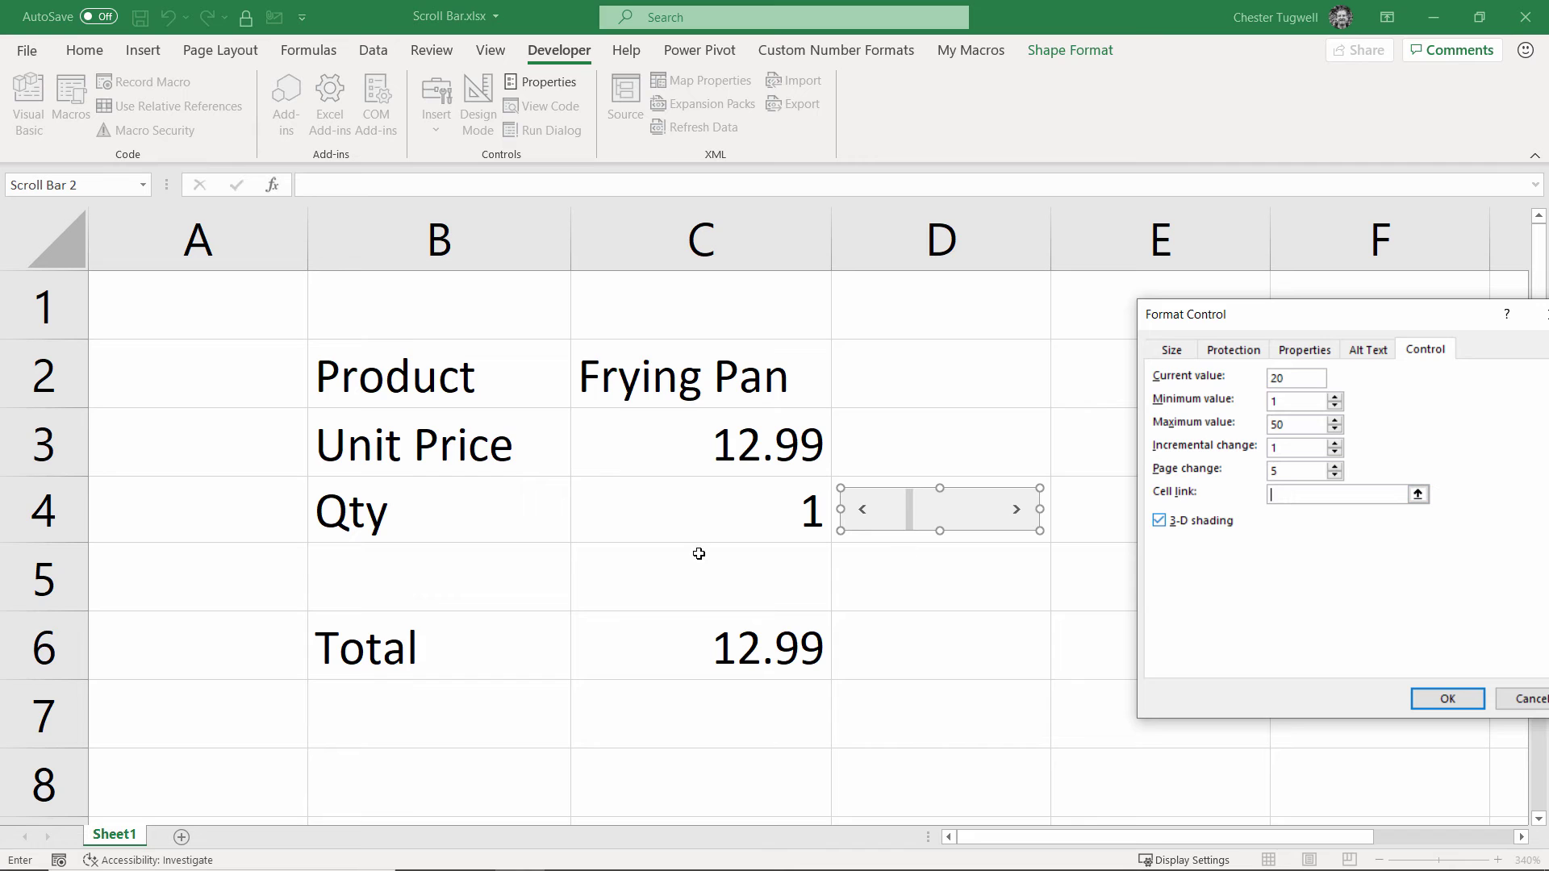
pyautogui.click(714, 521)
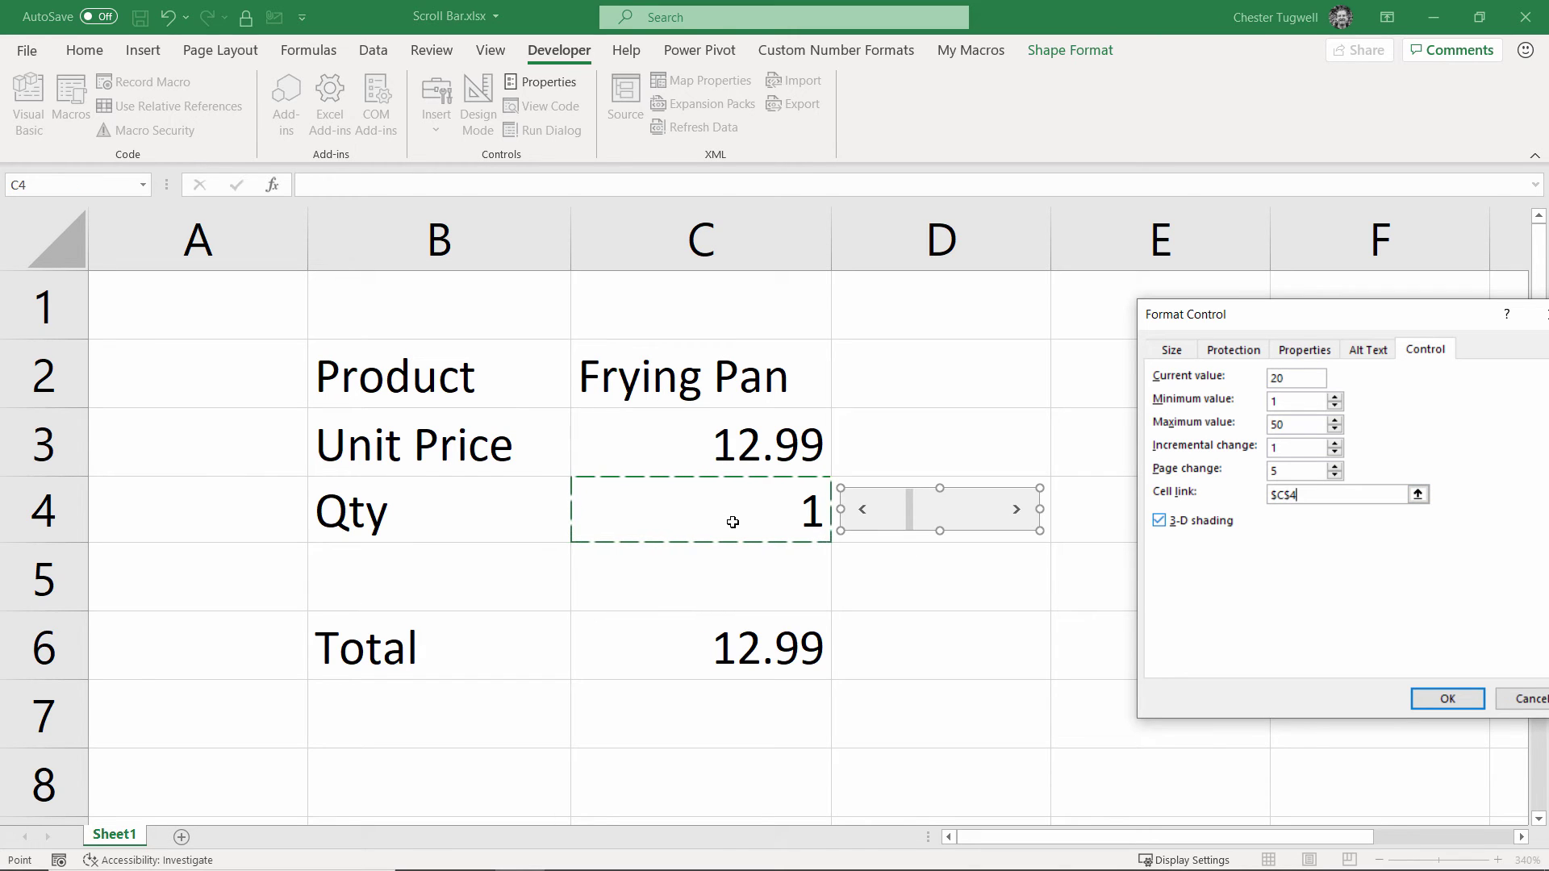
pyautogui.click(1465, 697)
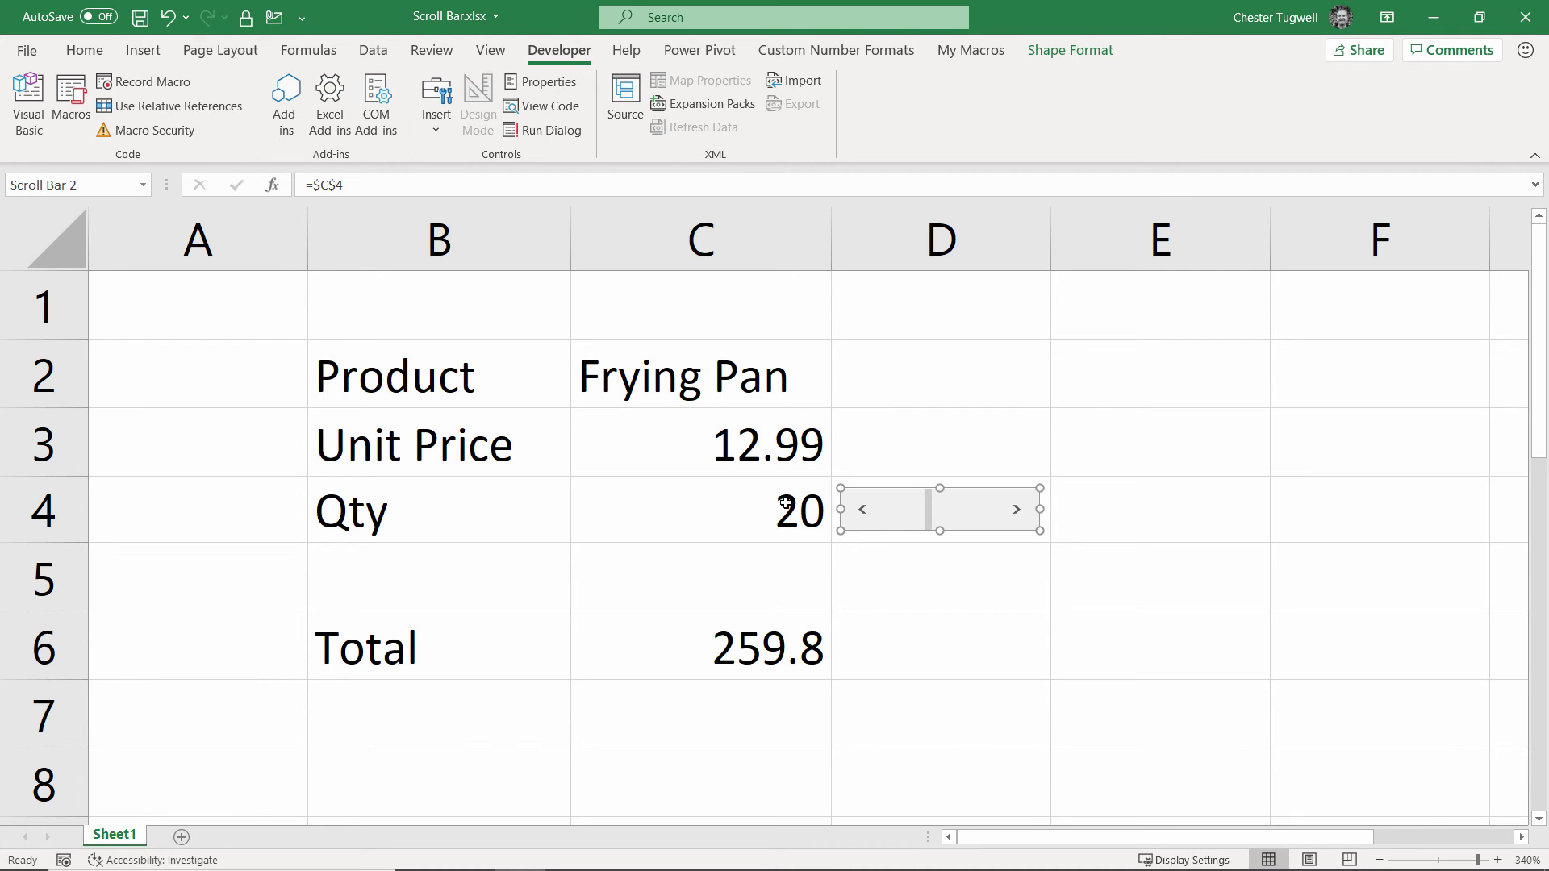
# Reset the scroll bar's current value from 20 to 1 in Format Control.
pyautogui.rightClick(960, 508)
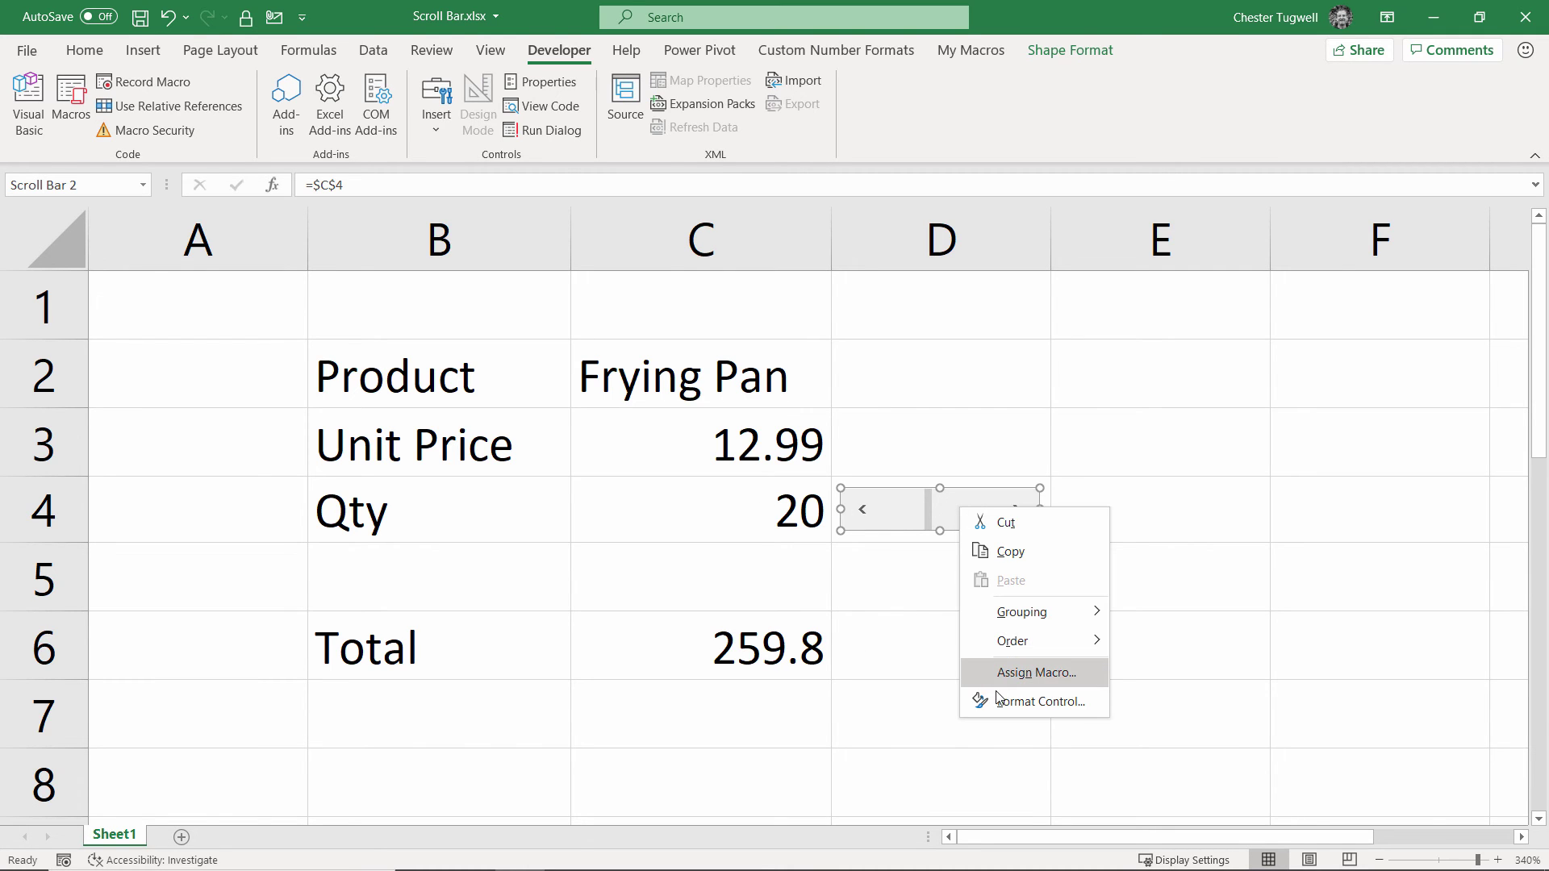
pyautogui.click(1001, 701)
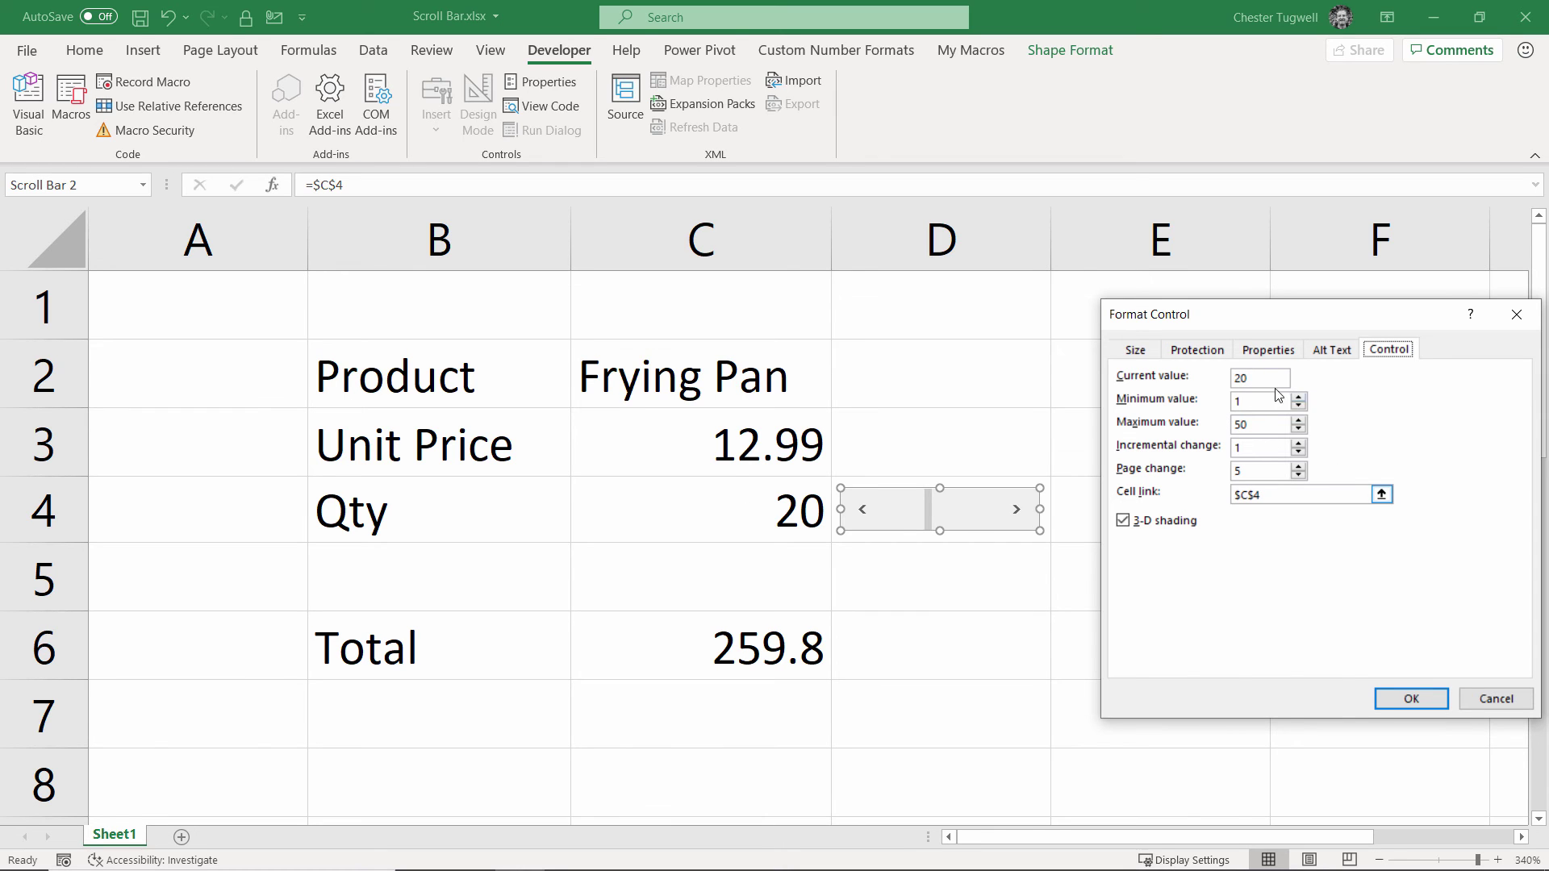
pyautogui.click(1262, 386)
pyautogui.doubleClick(1263, 379)
pyautogui.write('1')
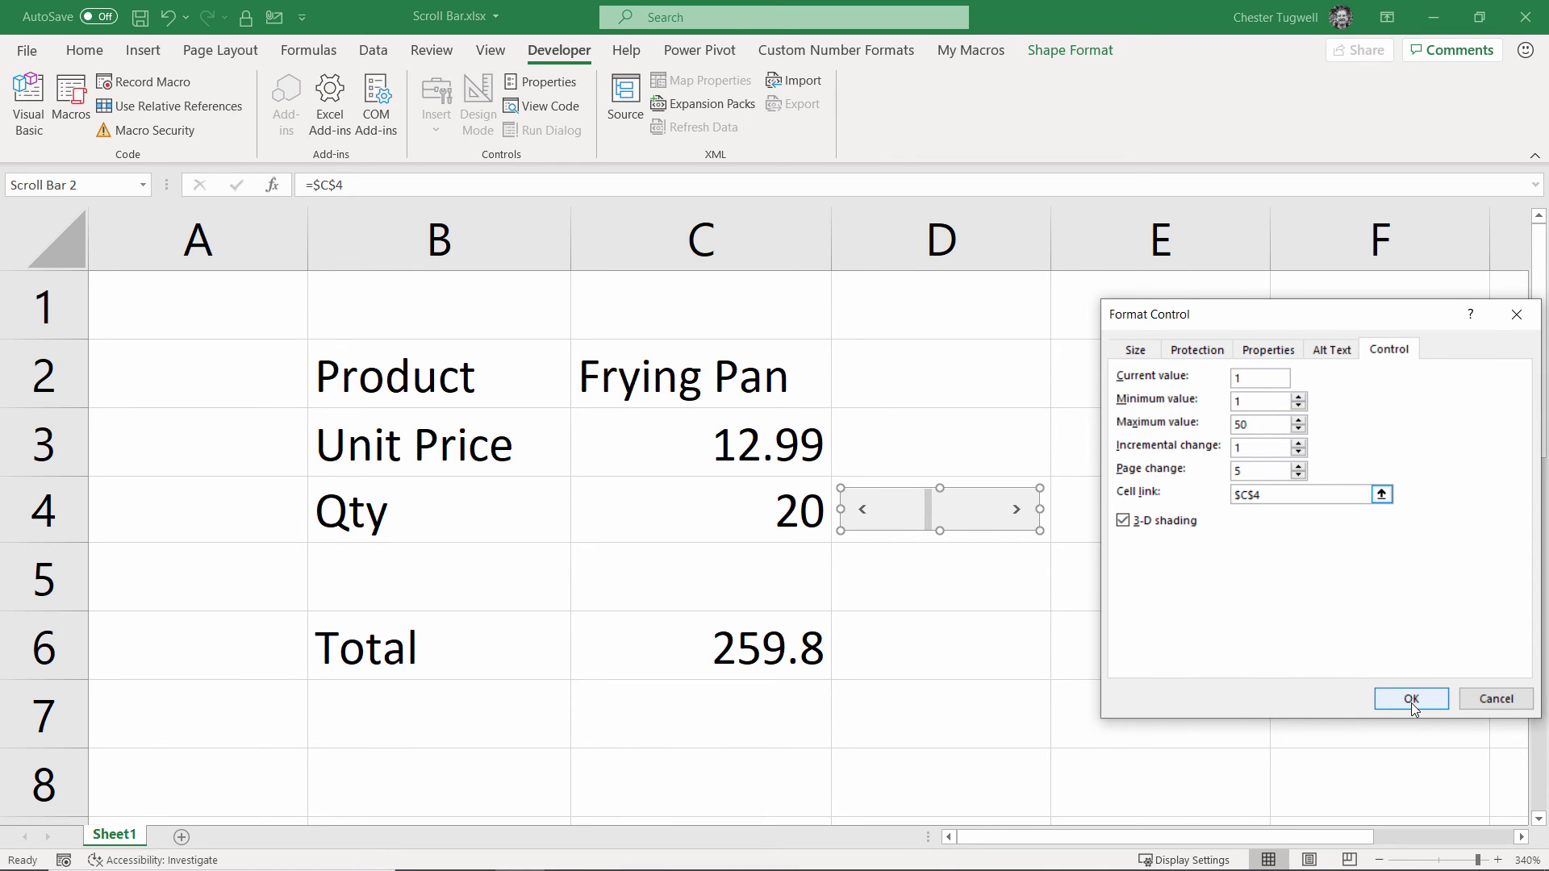
pyautogui.click(1411, 701)
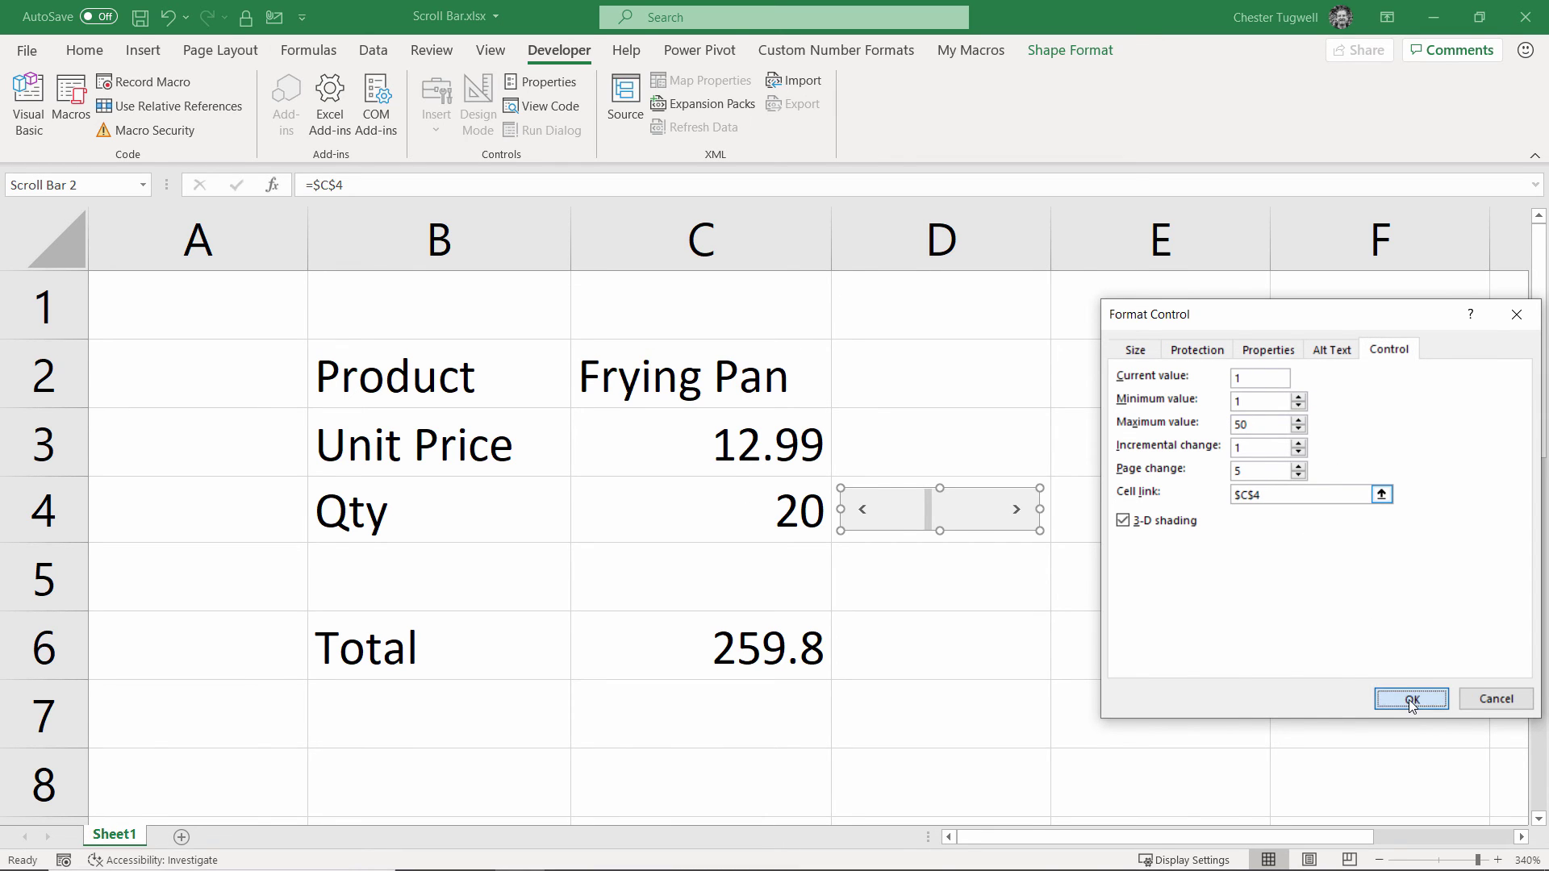
# Use the scroll bar arrows to step Qty up to 4, down to 2, then back to 3.
pyautogui.click(993, 595)
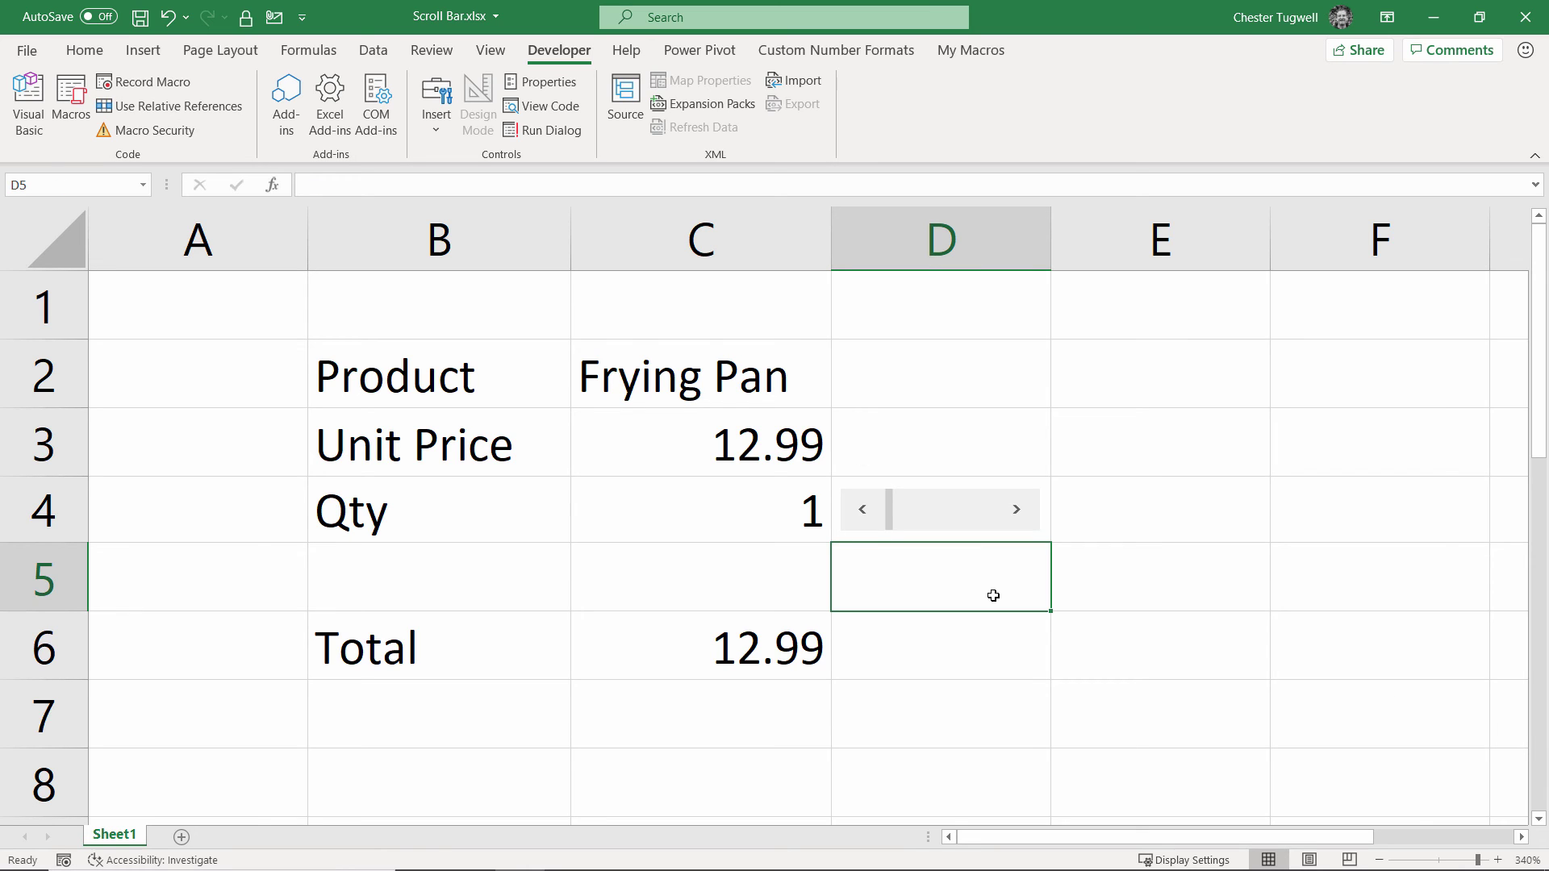
pyautogui.click(1017, 510)
pyautogui.click(1017, 510)
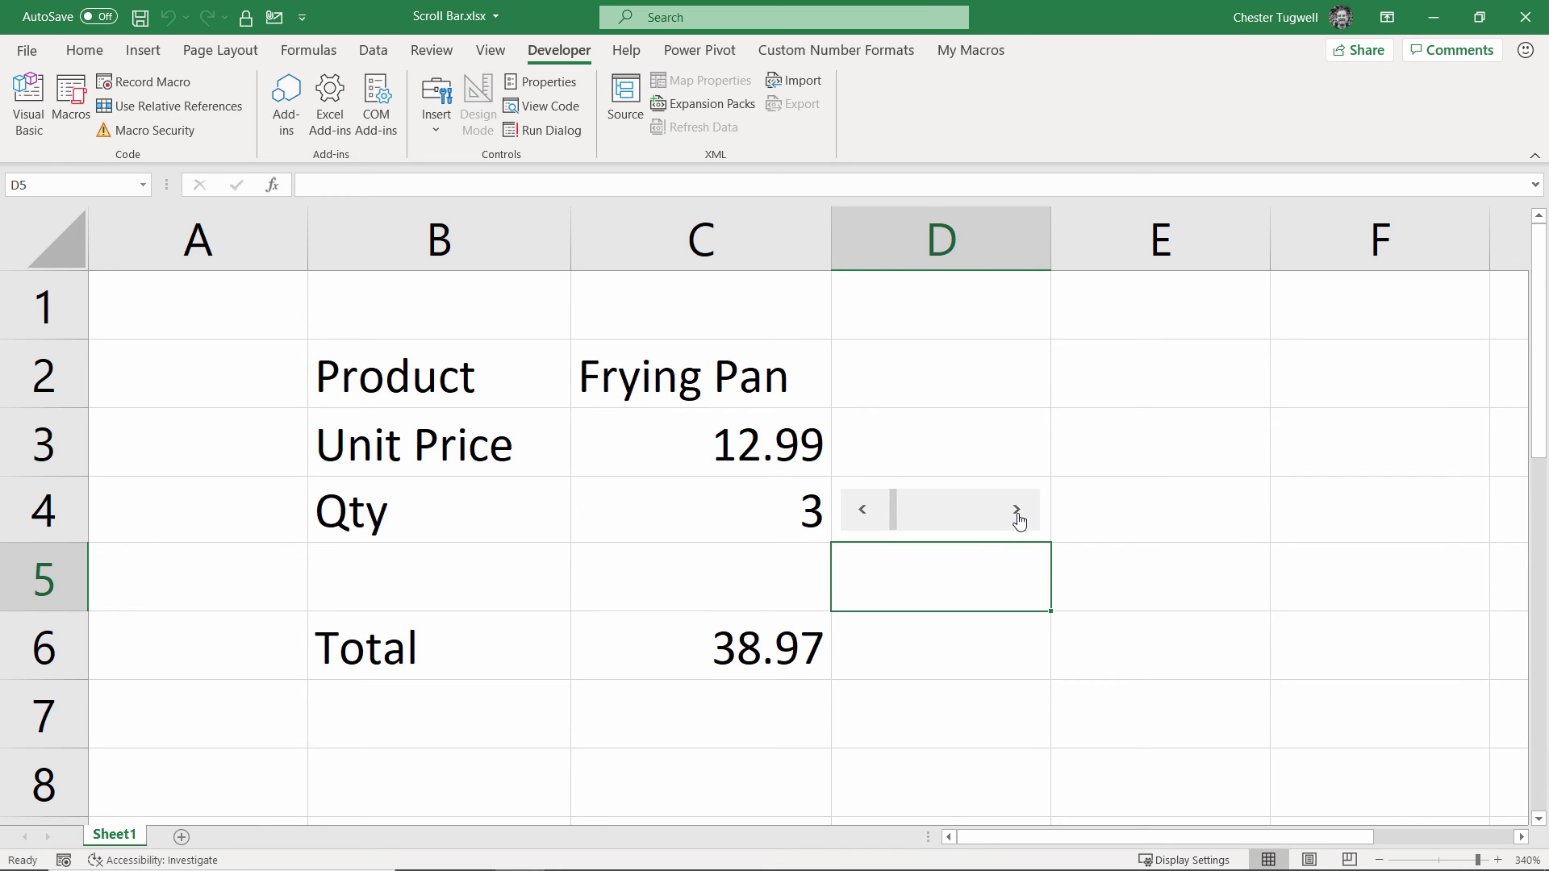
pyautogui.click(1017, 510)
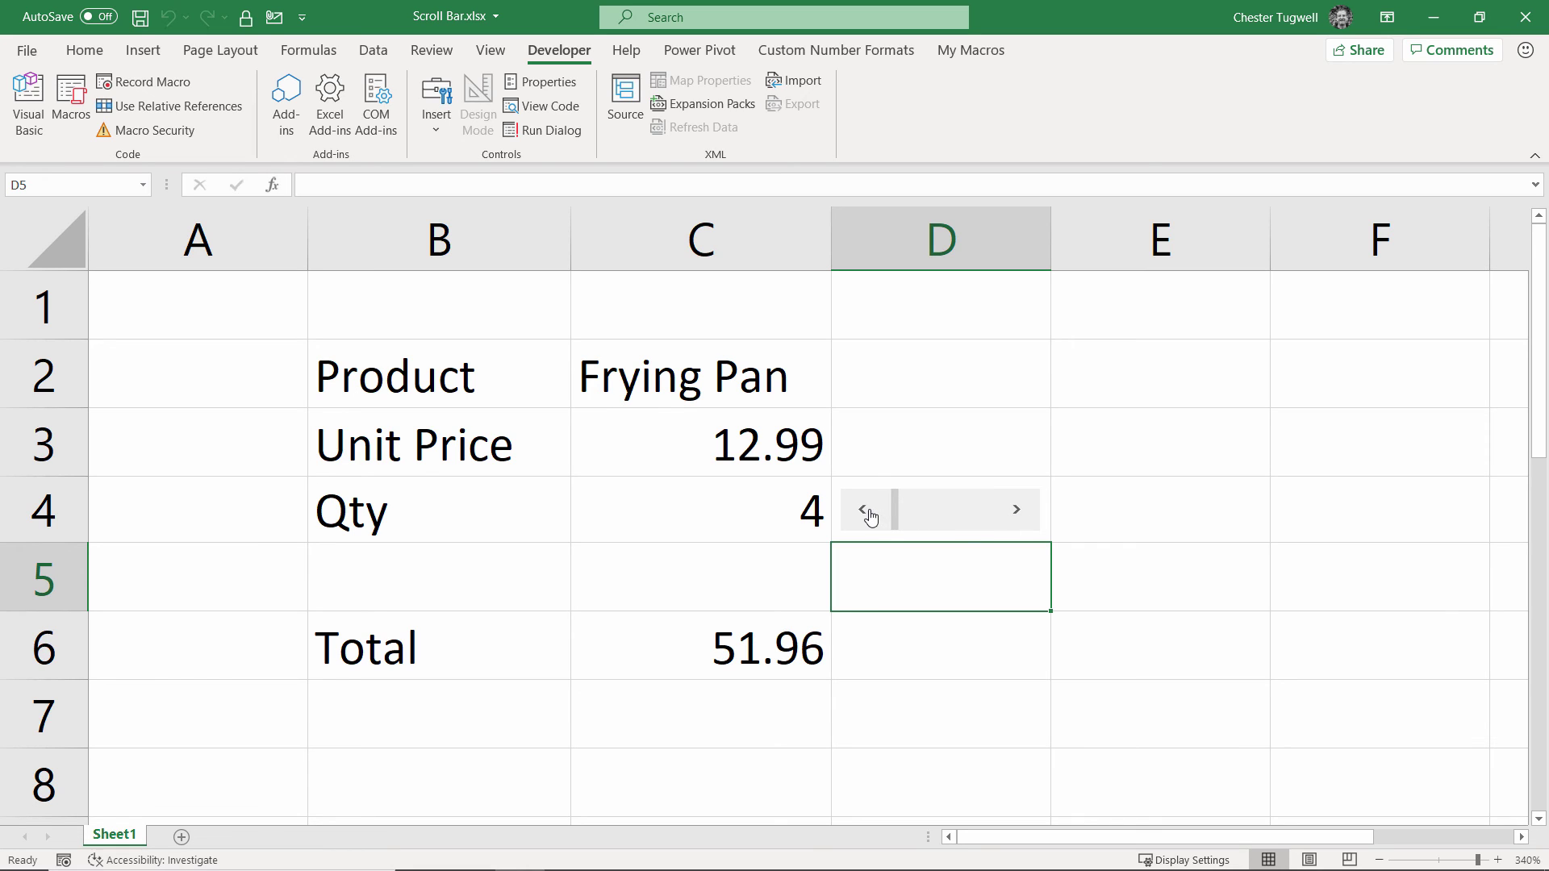
pyautogui.click(865, 509)
pyautogui.click(865, 510)
pyautogui.click(1017, 510)
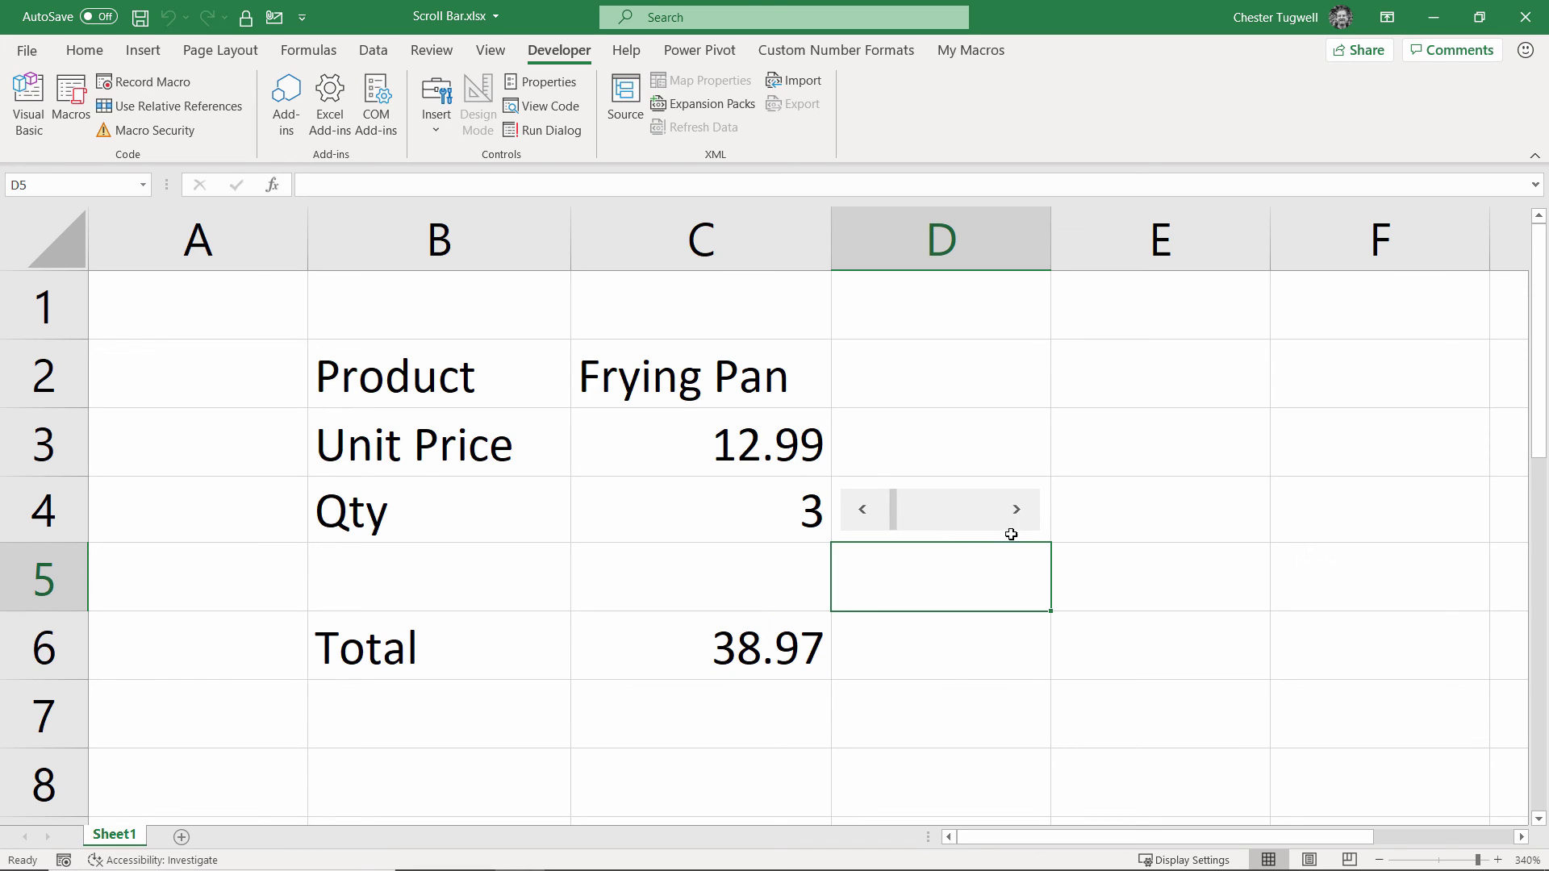
# Click the scroll bar track to move Qty in steps of five, ending at 18.
pyautogui.click(922, 515)
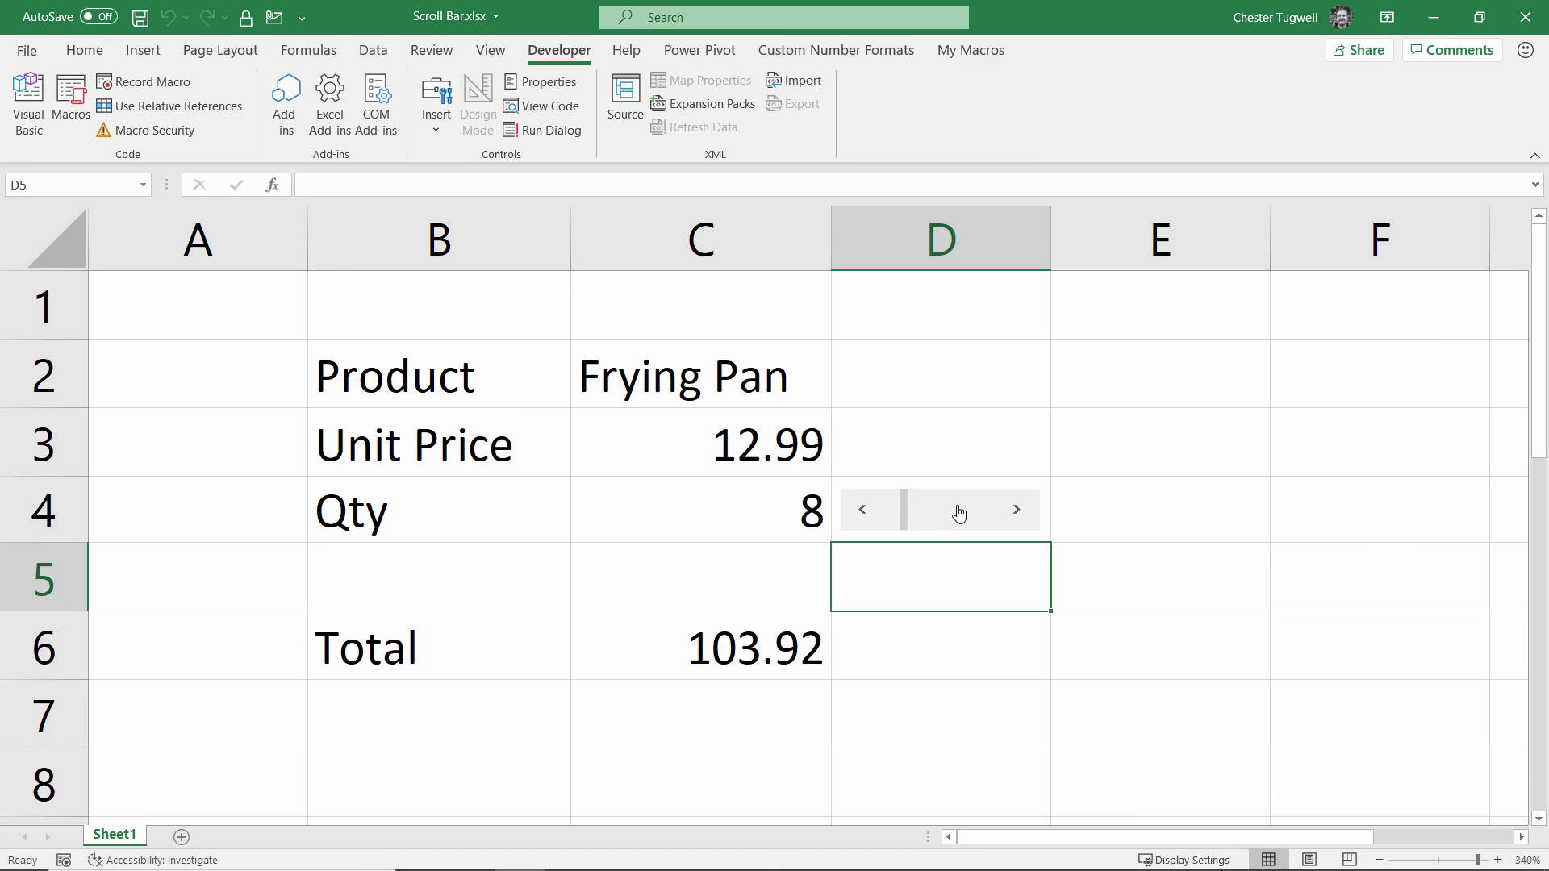
pyautogui.click(945, 512)
pyautogui.click(897, 515)
pyautogui.click(940, 516)
pyautogui.click(964, 514)
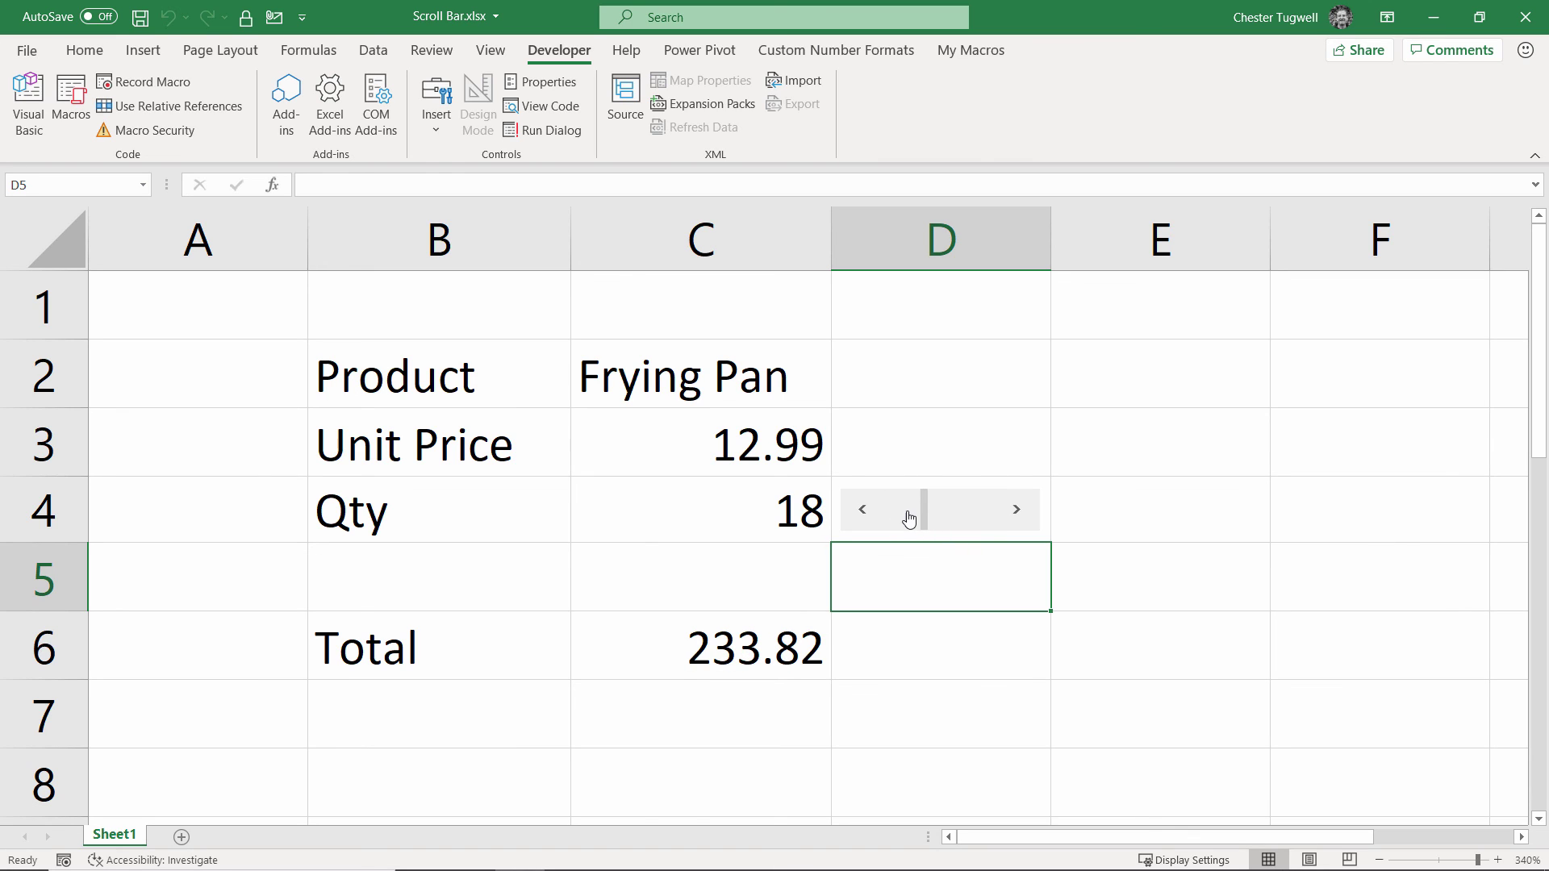